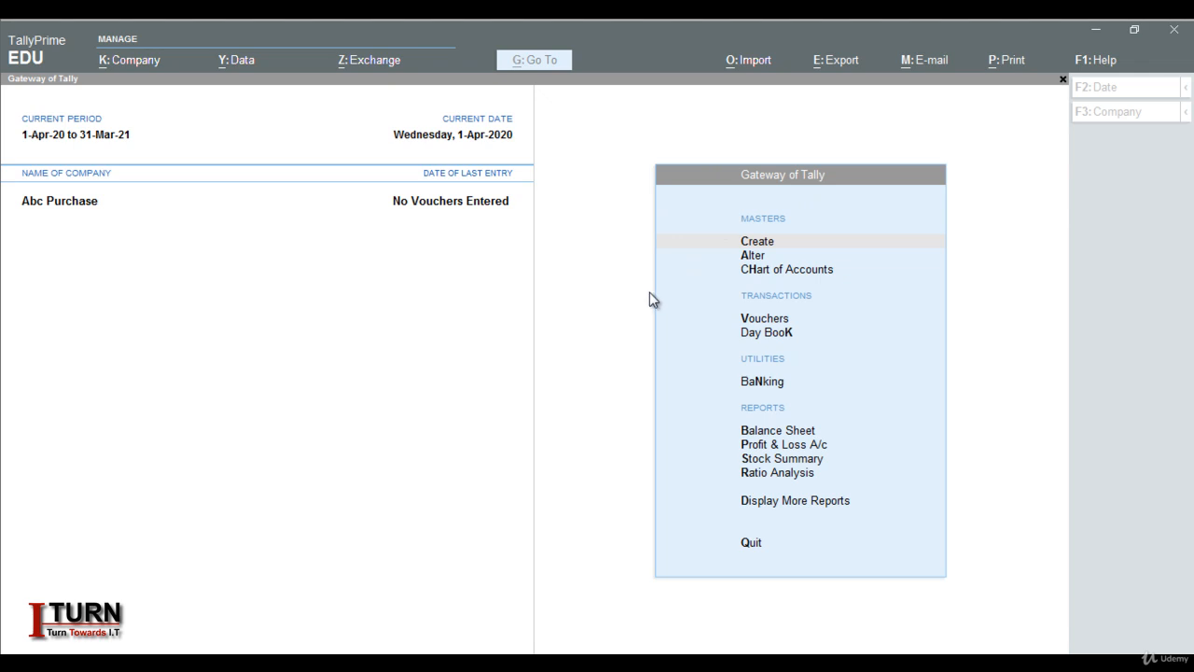
left_click(755, 321)
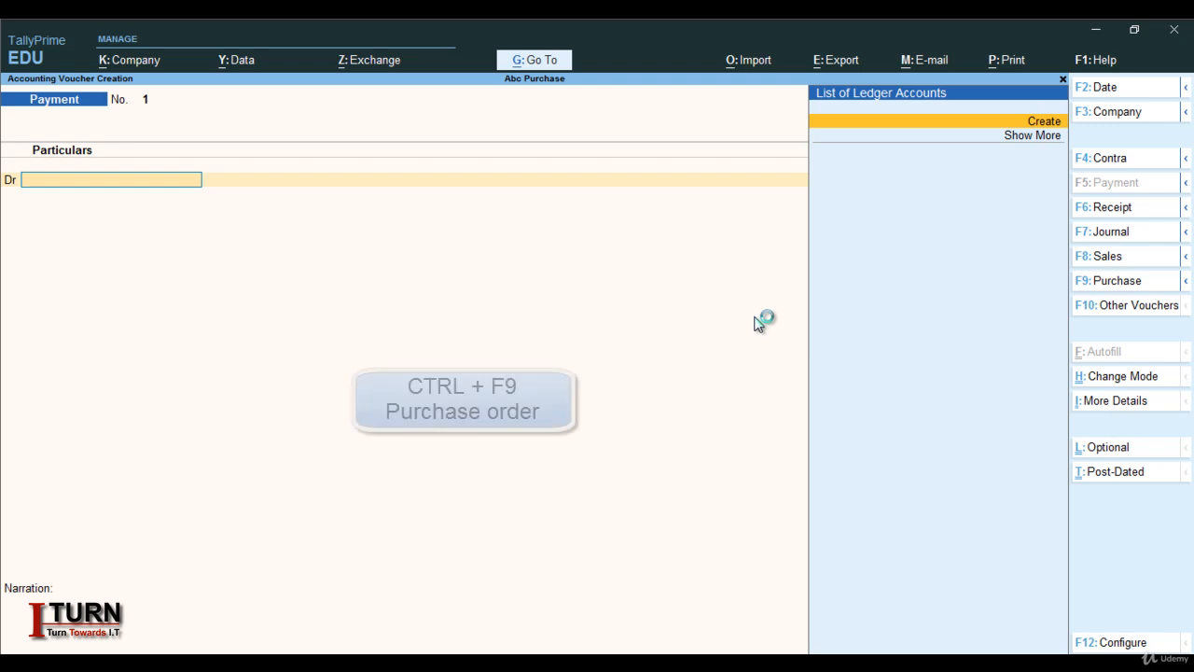
key("ctrl")
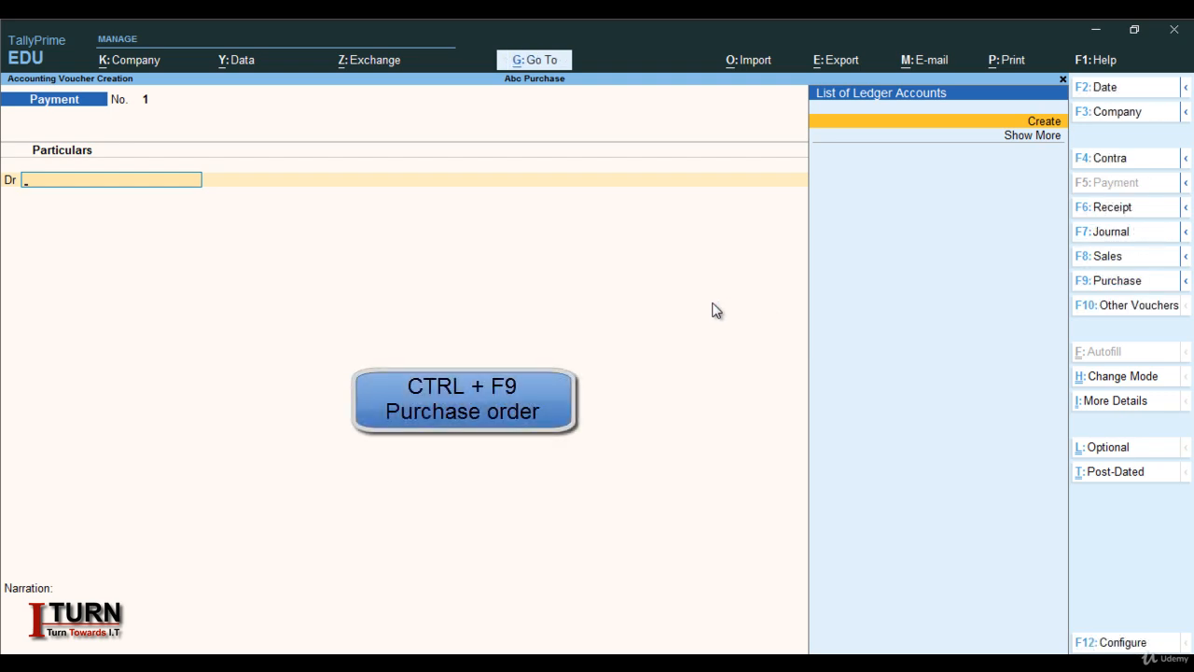
left_click(1062, 80)
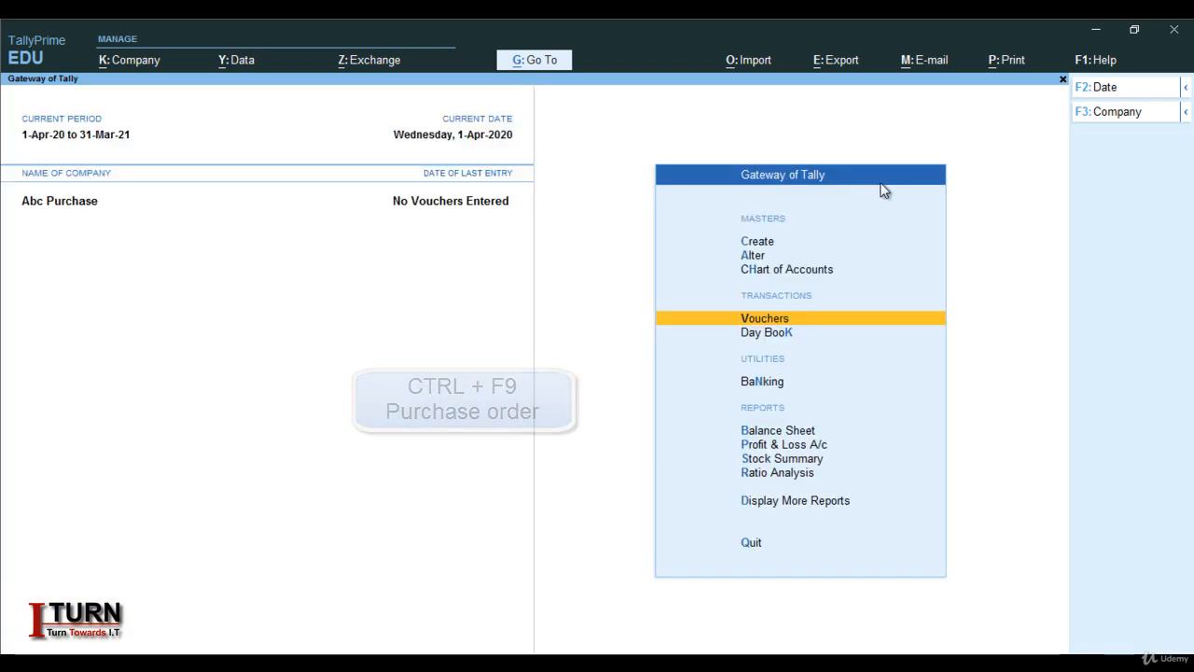
Open voucher entry, show the inactive voucher types, and activate the Purchase Order voucher type.
left_click(764, 320)
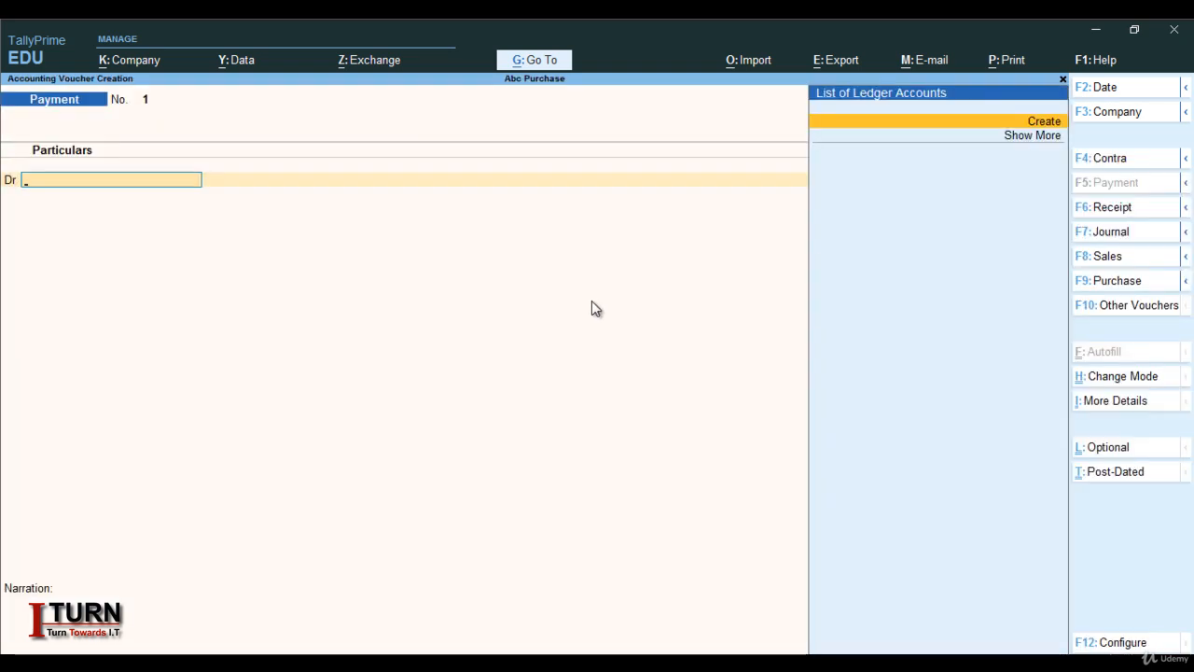
key("ctrl")
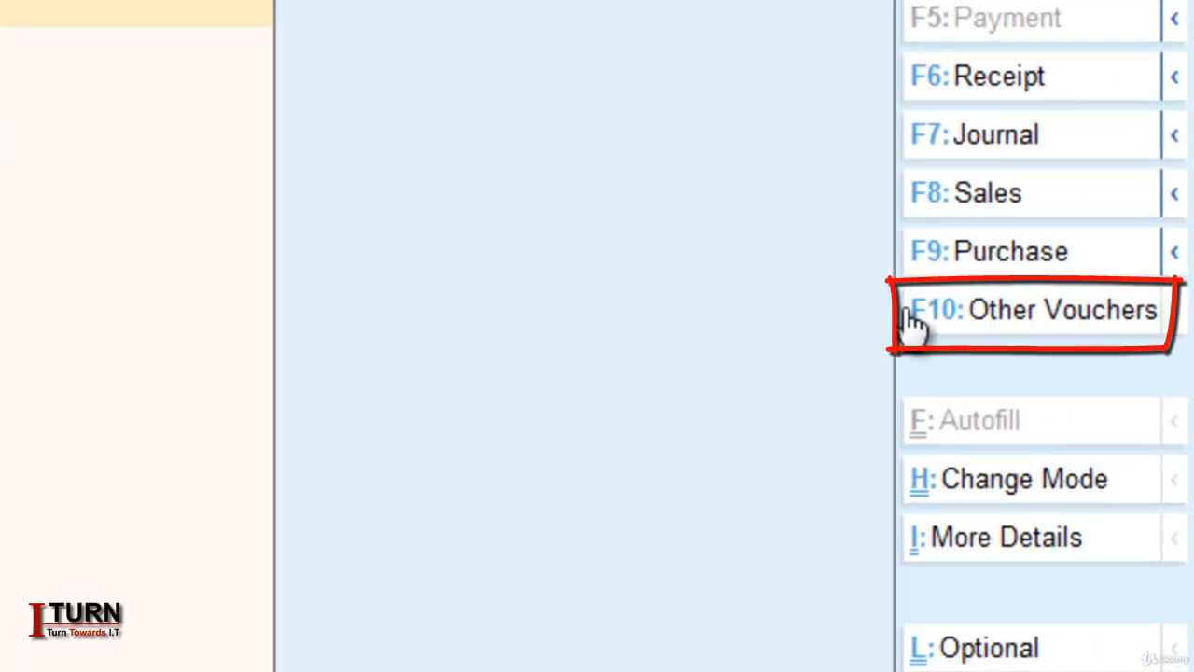
left_click(978, 309)
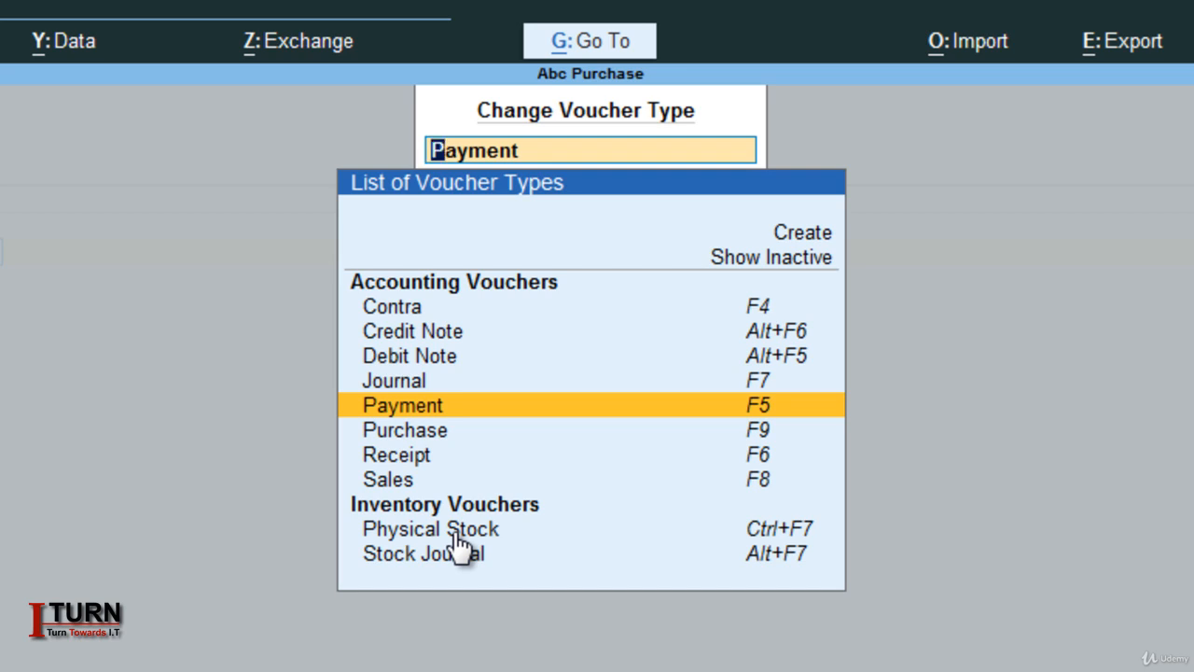
left_click(768, 256)
left_click(767, 257)
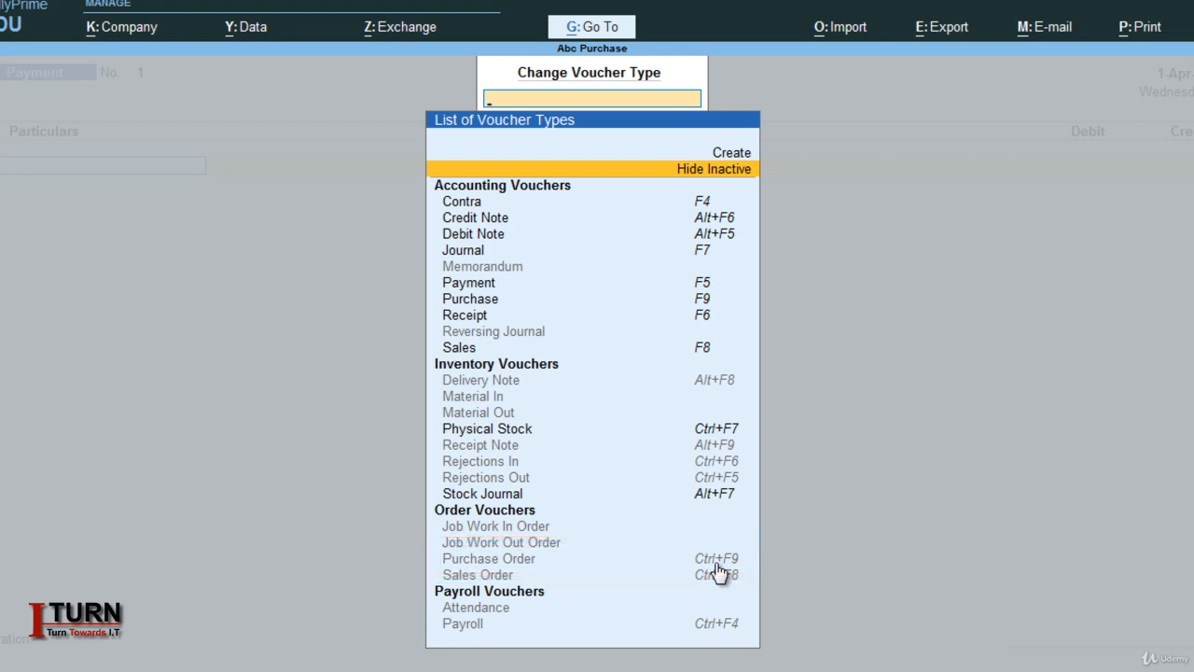
left_click(520, 560)
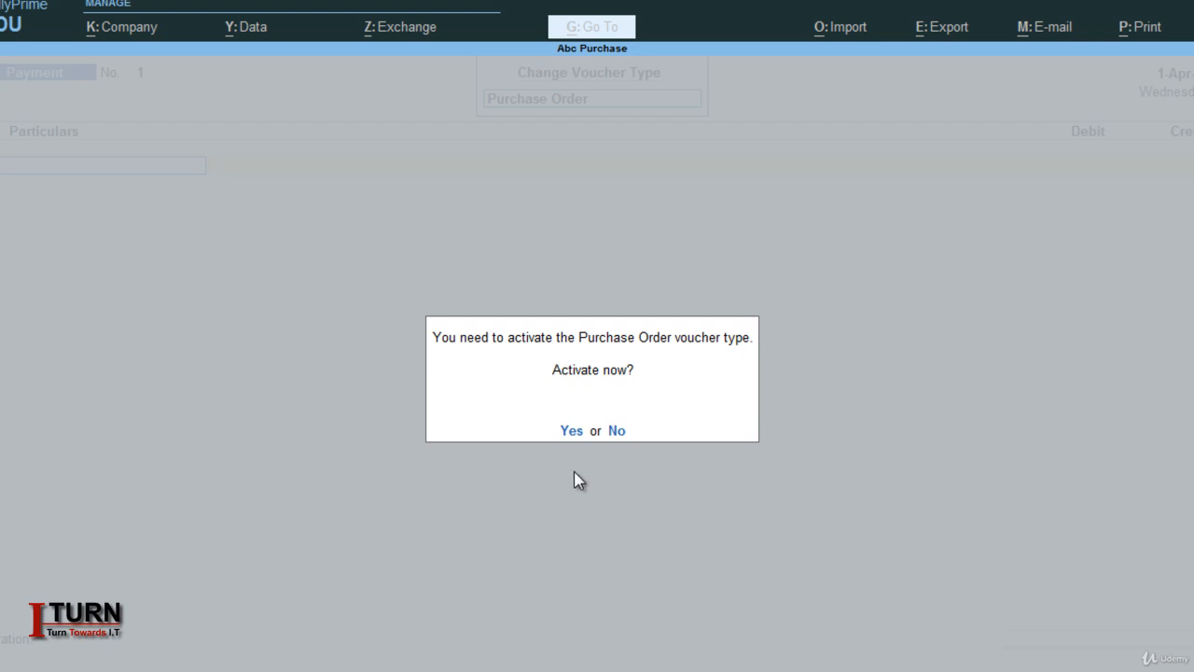
left_click(569, 433)
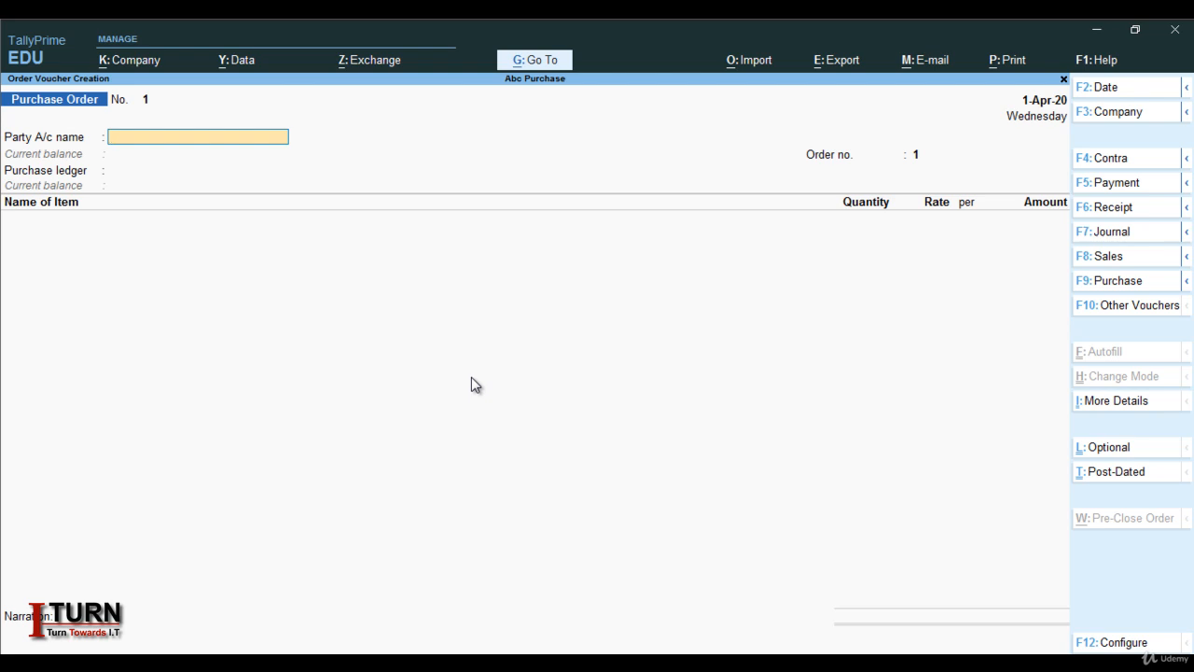
Start a new party ledger named Ram Enterprise under Sundry Creditors, keeping bill-by-bill balances on and the default credit period blank.
key("alt+c")
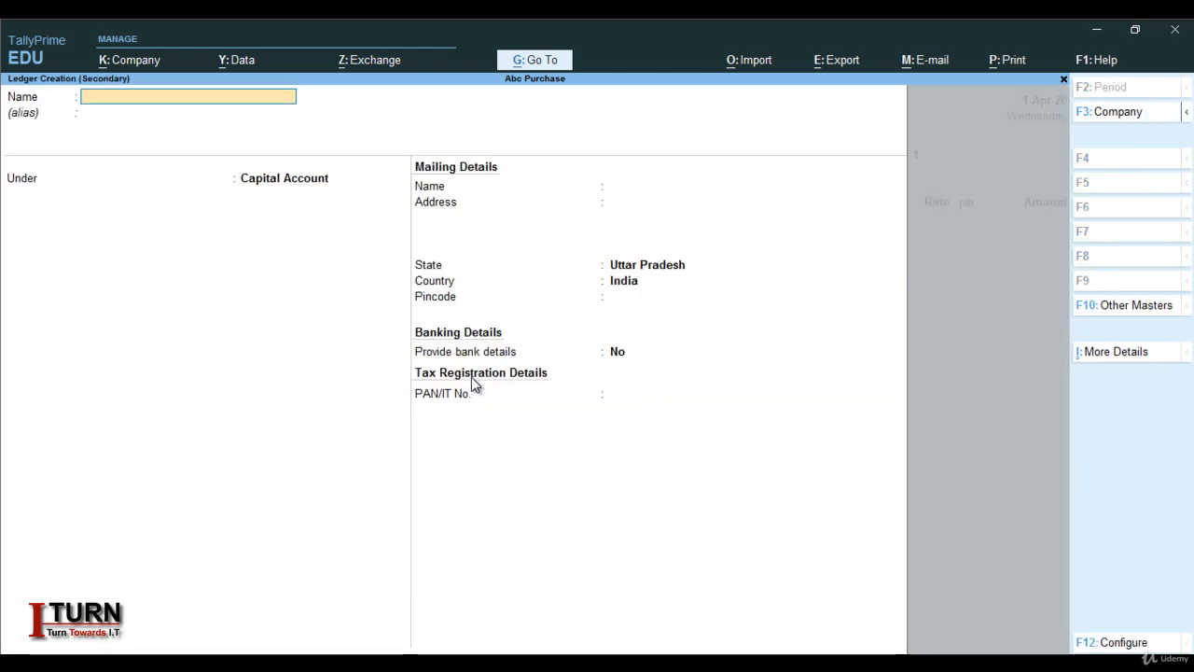
type("Ram Enterpr")
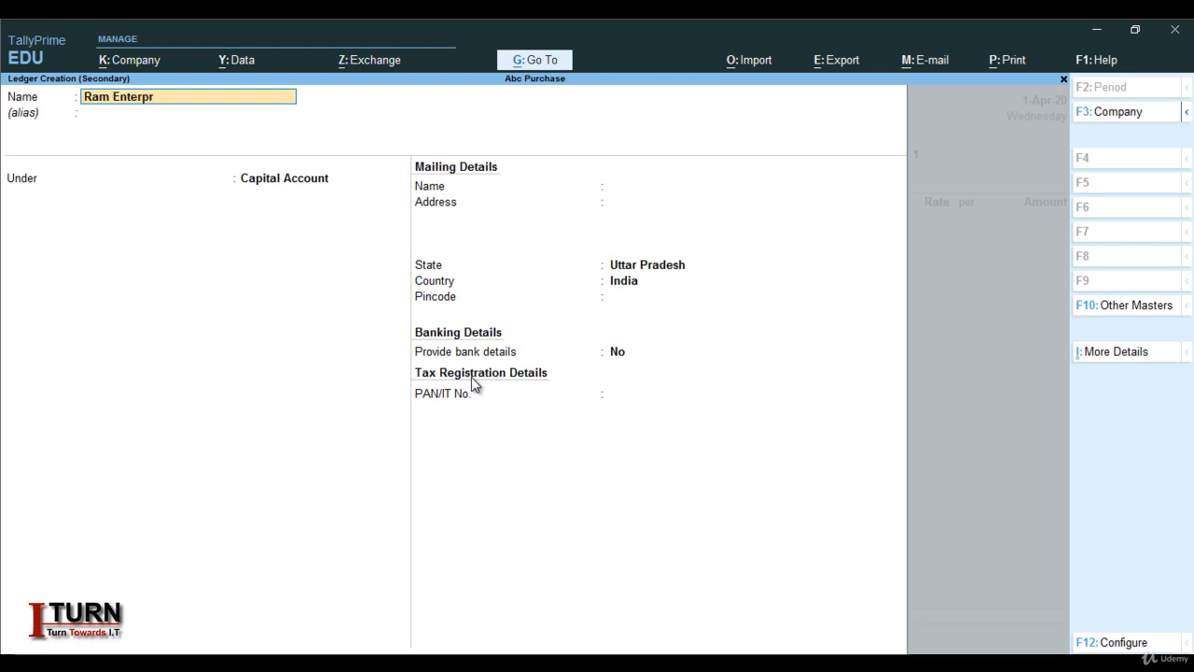
type("ise")
key("Return")
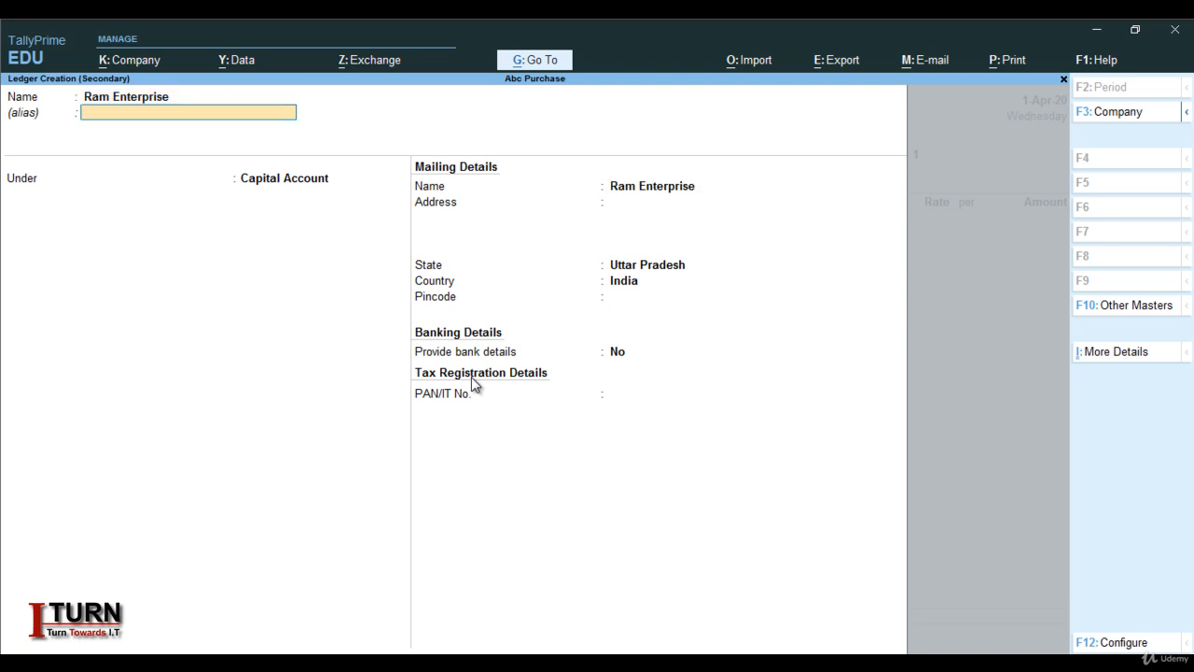
key("Return")
type("Sun")
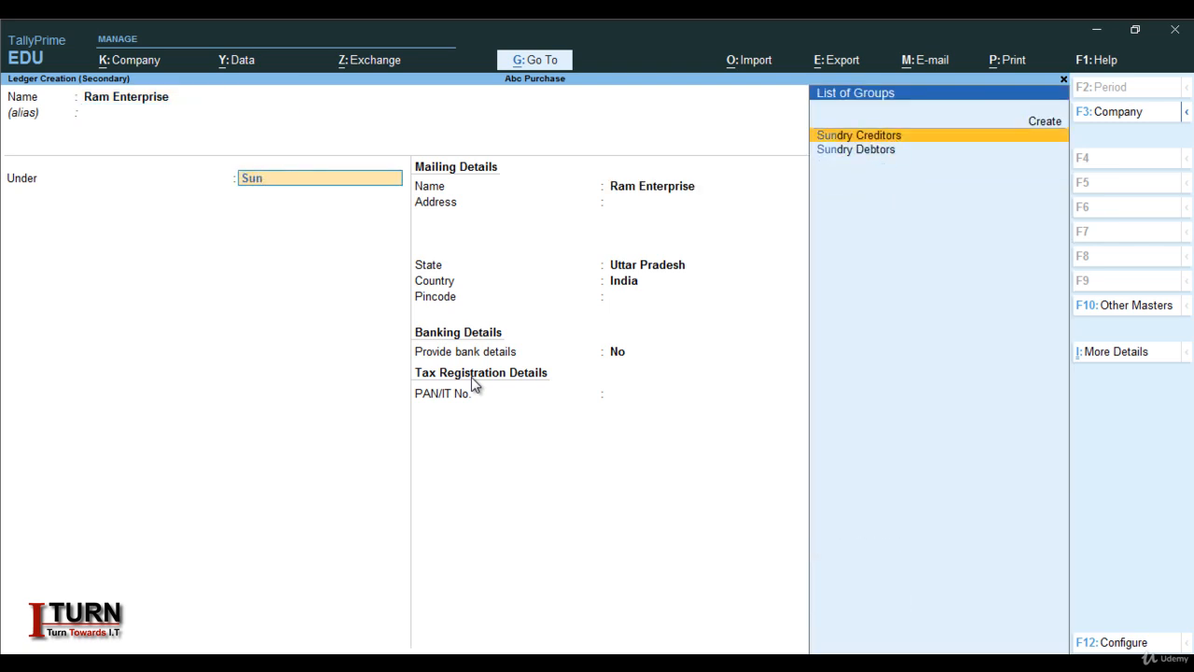
key("Return")
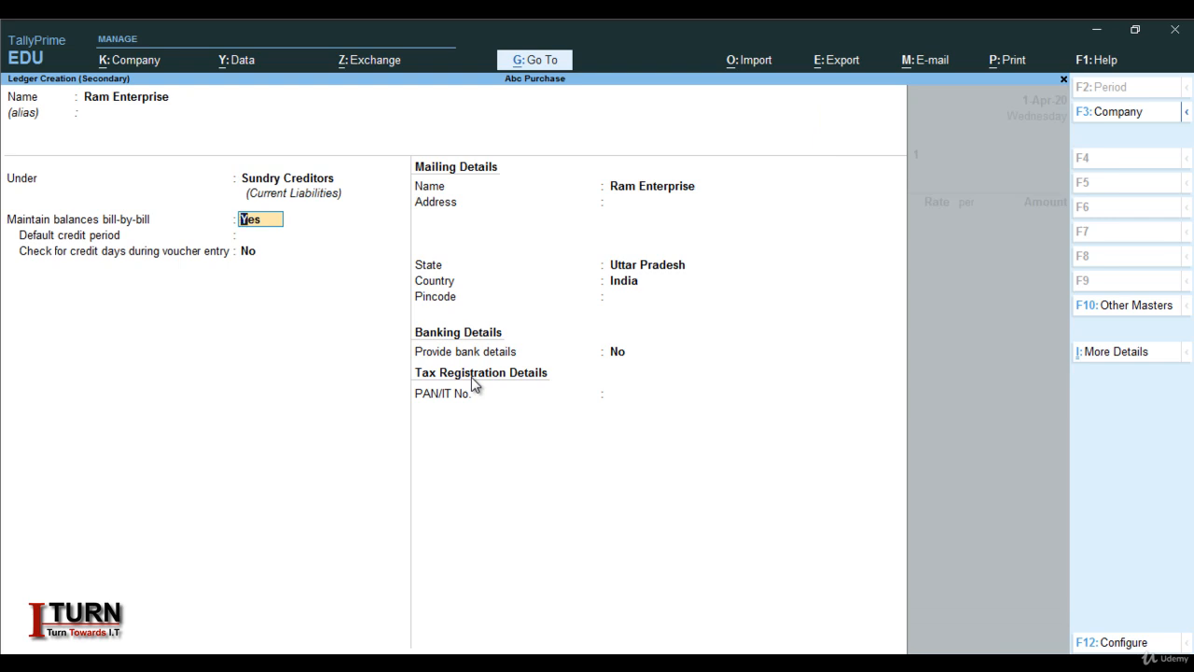
key("Return")
key("Return")
key("Return")
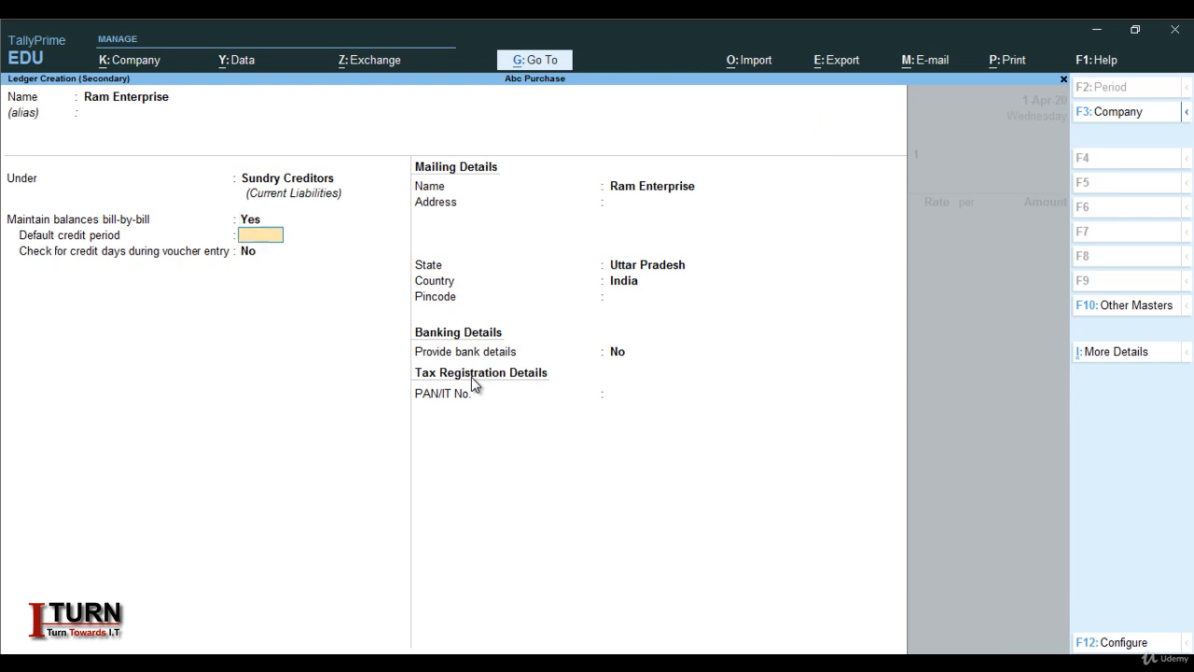
key("Return")
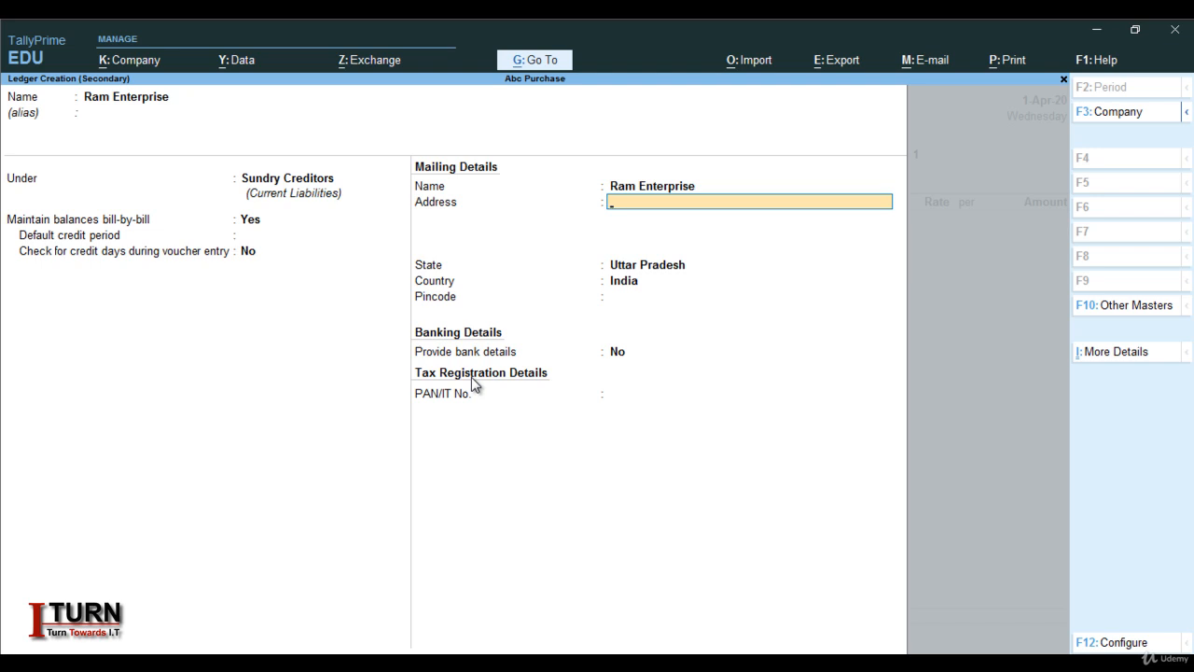
Enter the supplier's three-line postal address in the ledger's mailing details.
key("Caps_Lock")
type("S")
key("Caps_Lock")
type("ect")
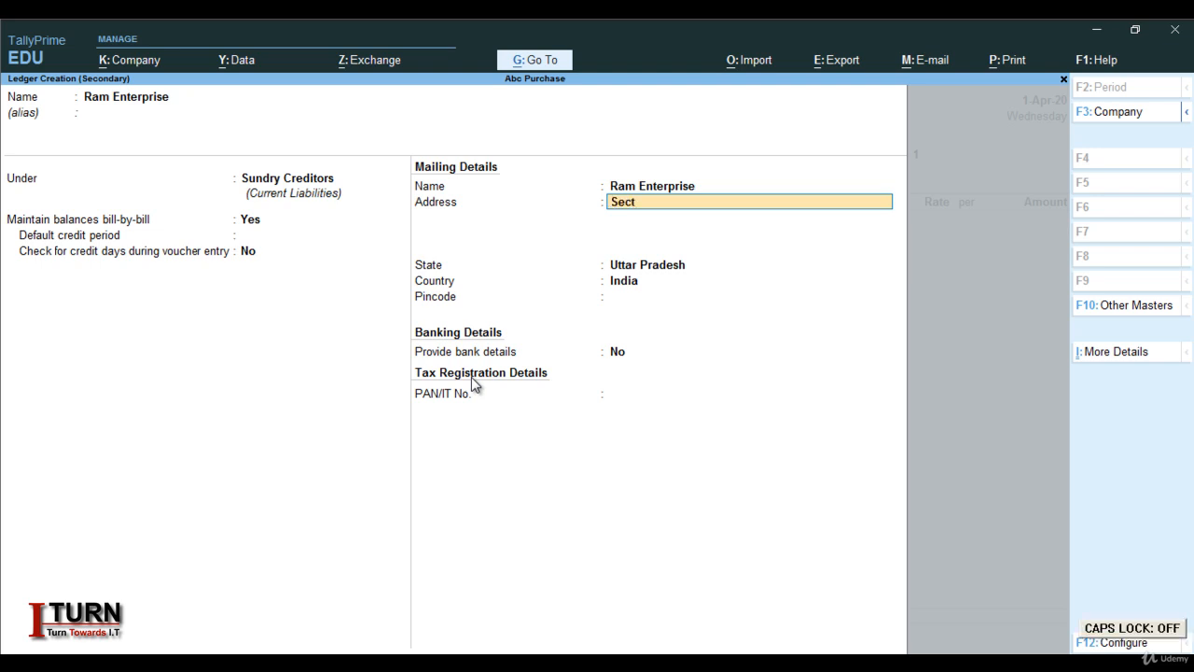
type("or")
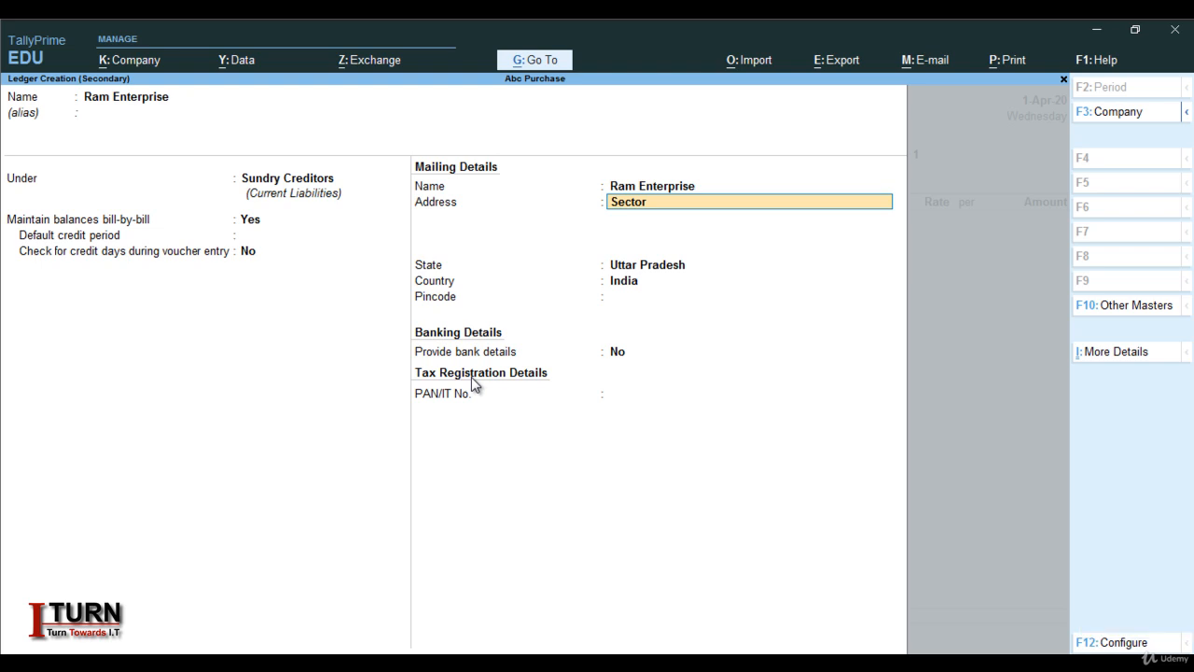
type(" 121")
key("Return")
key("Caps_Lock")
type("G")
key("Caps_Lock")
type("a")
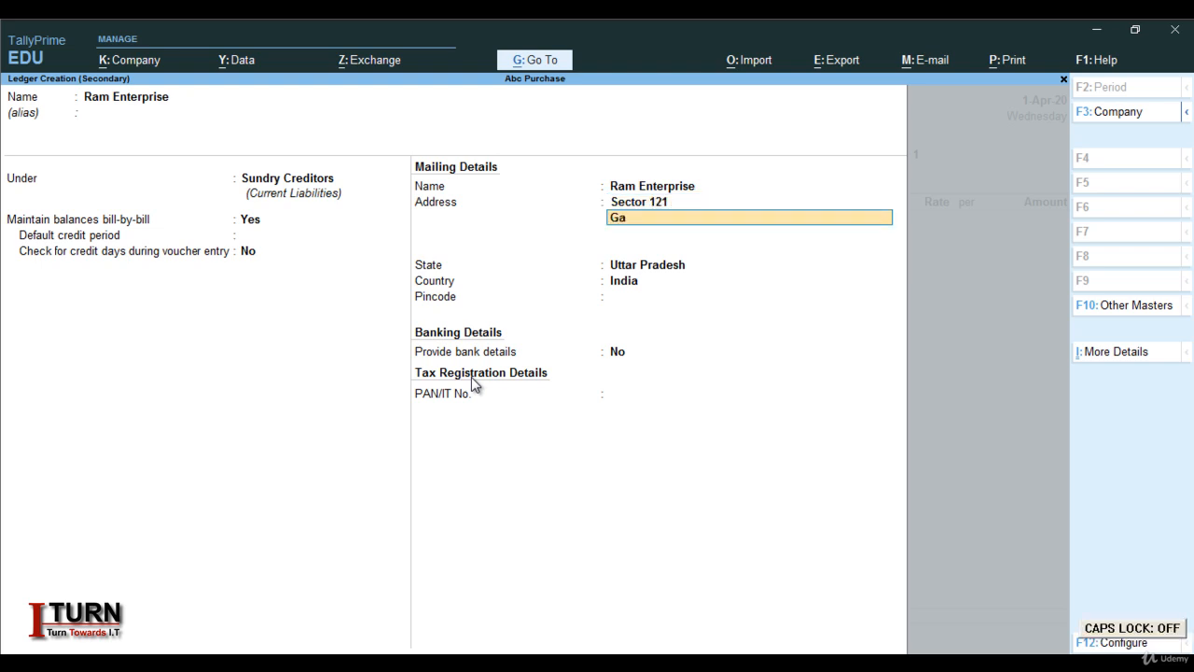
type("rhi")
key("Return")
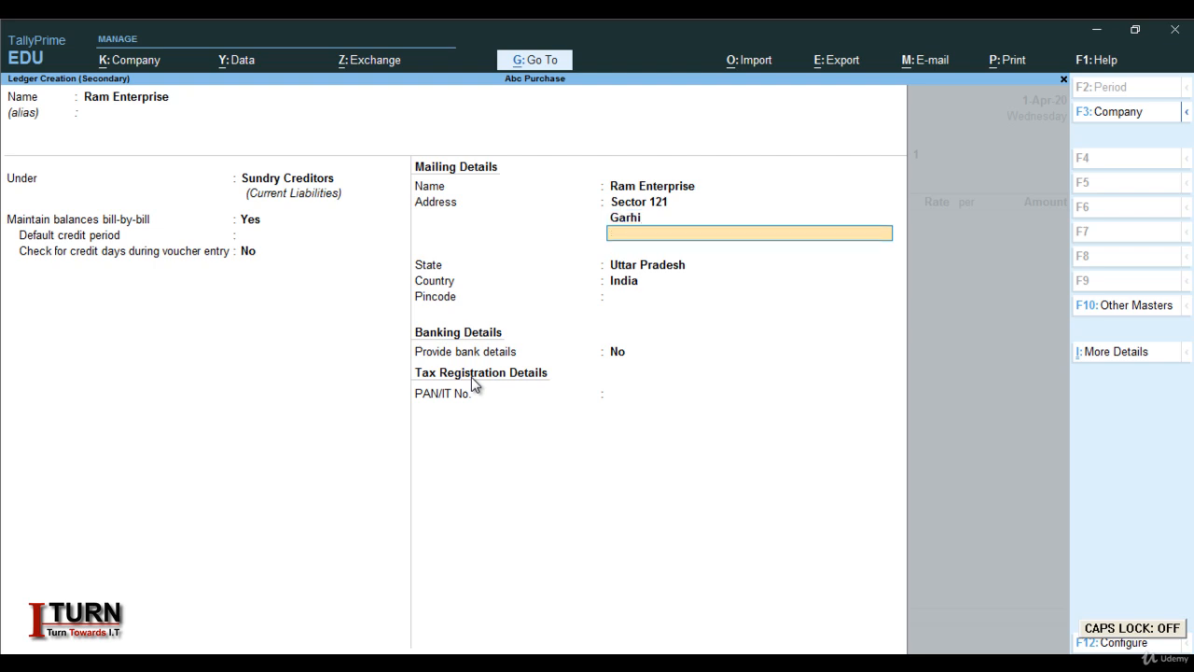
key("Caps_Lock")
type("N")
key("Caps_Lock")
type("ida")
key("BackSpace")
key("BackSpace")
key("BackSpace")
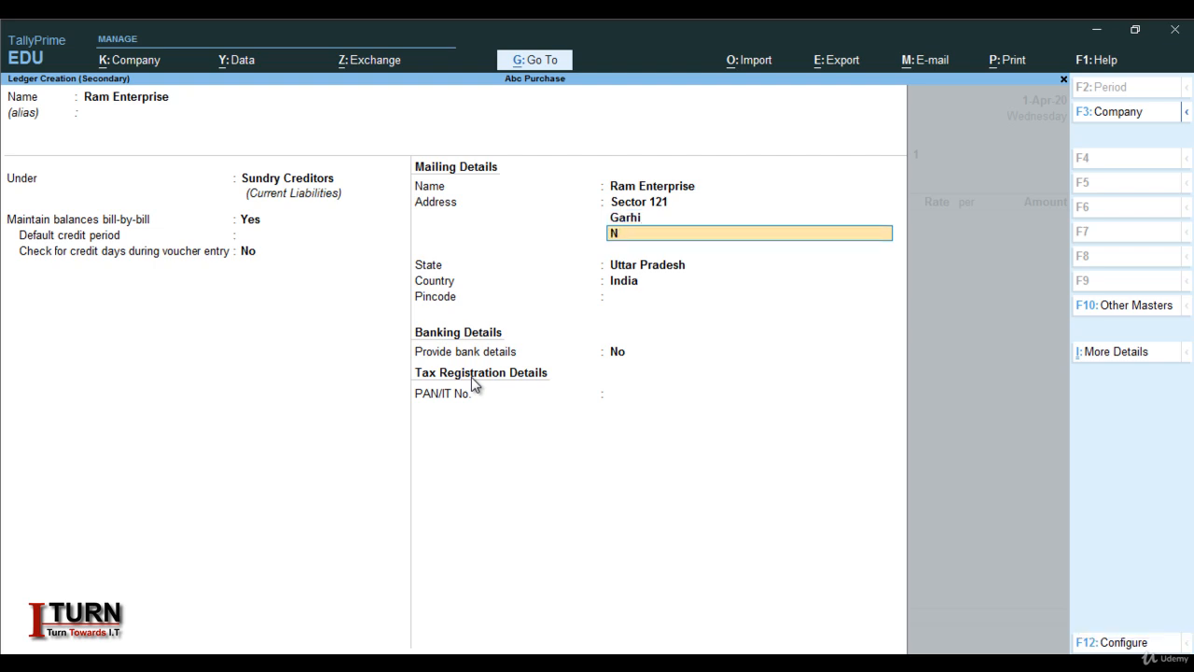
type("oida")
key("Return")
key("Return")
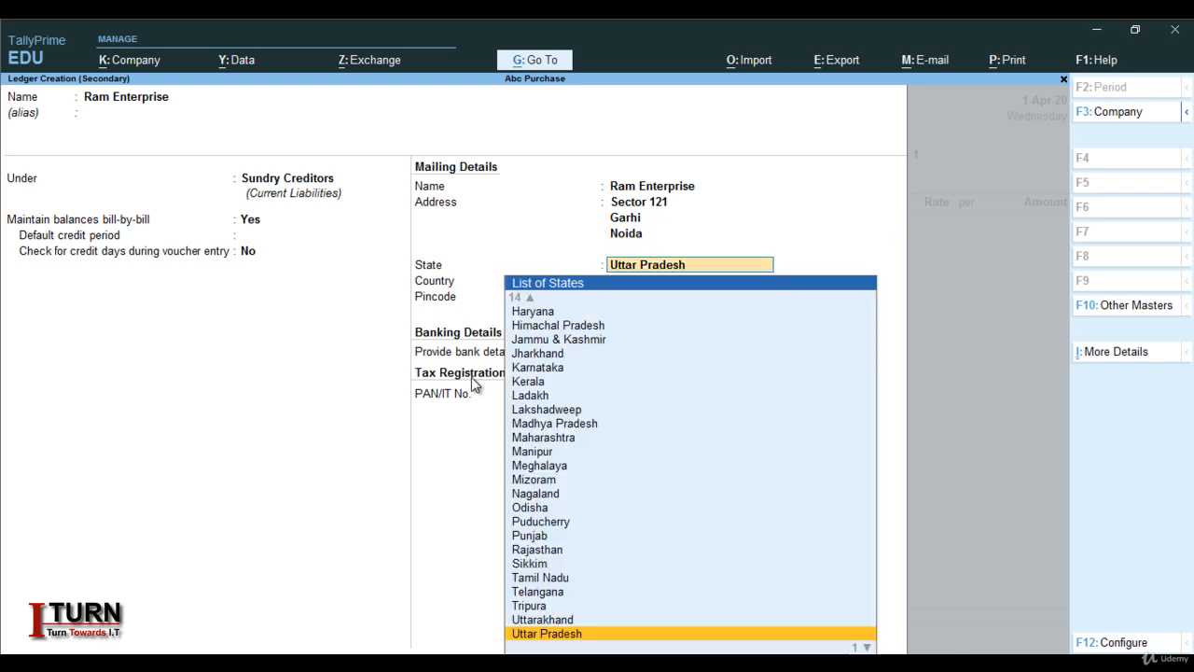
Accept the default state, enter the supplier's postal code, and save the ledger without bank details or a PAN.
key("Return")
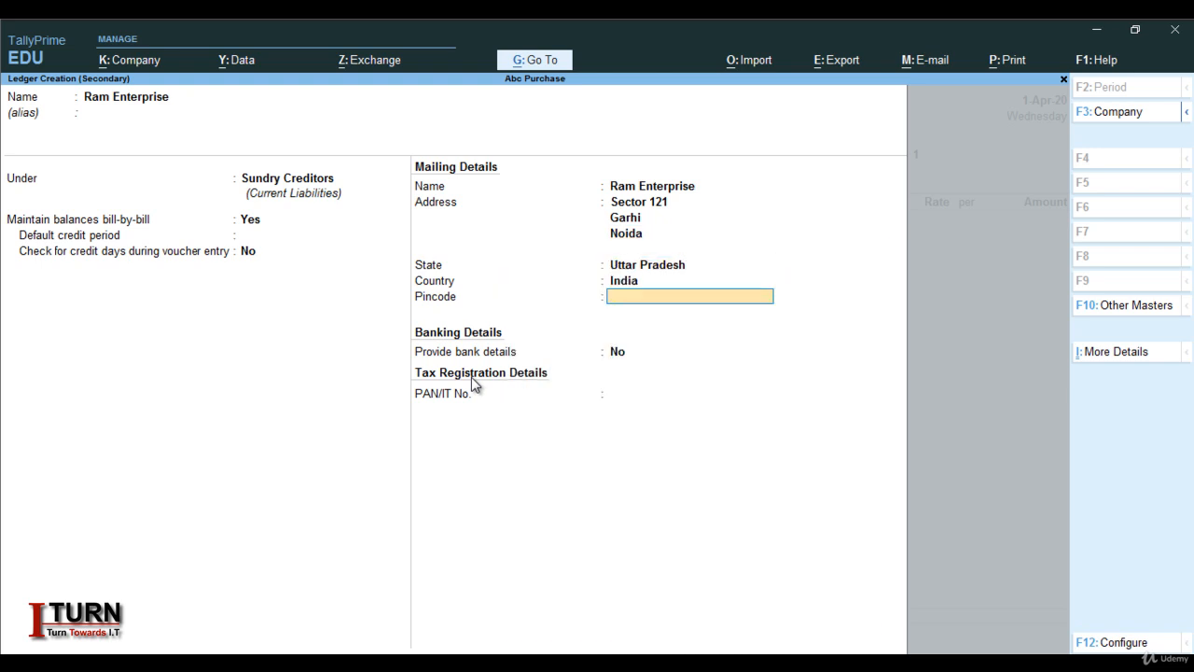
type("201303")
key("Return")
key("Return")
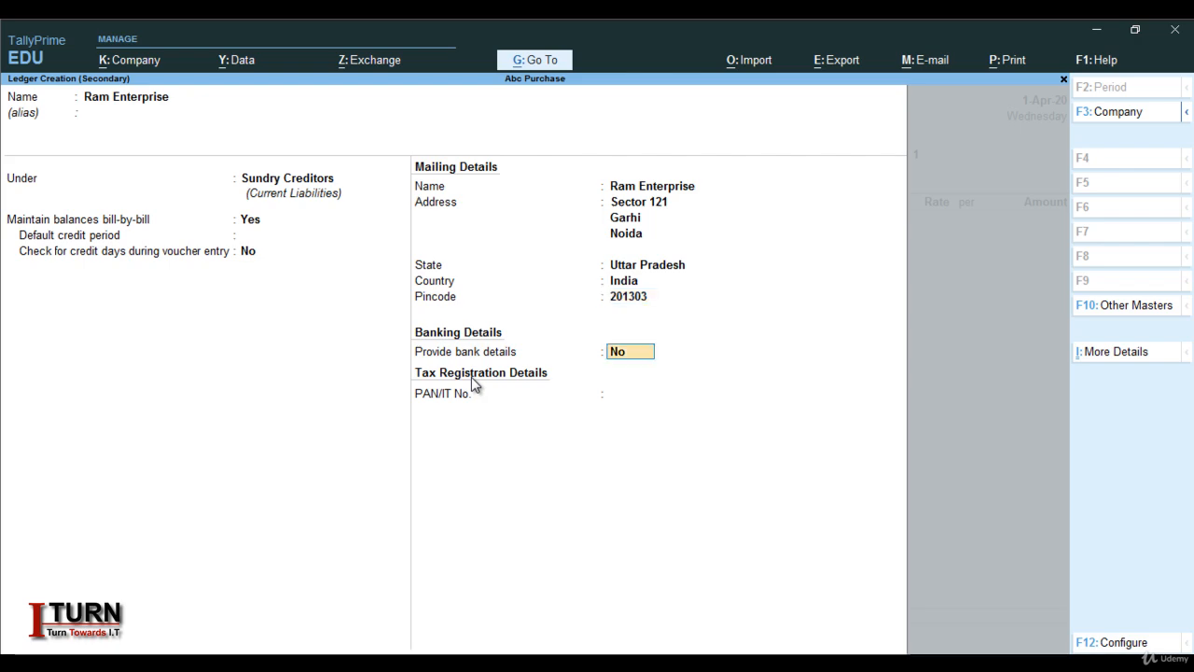
key("Return")
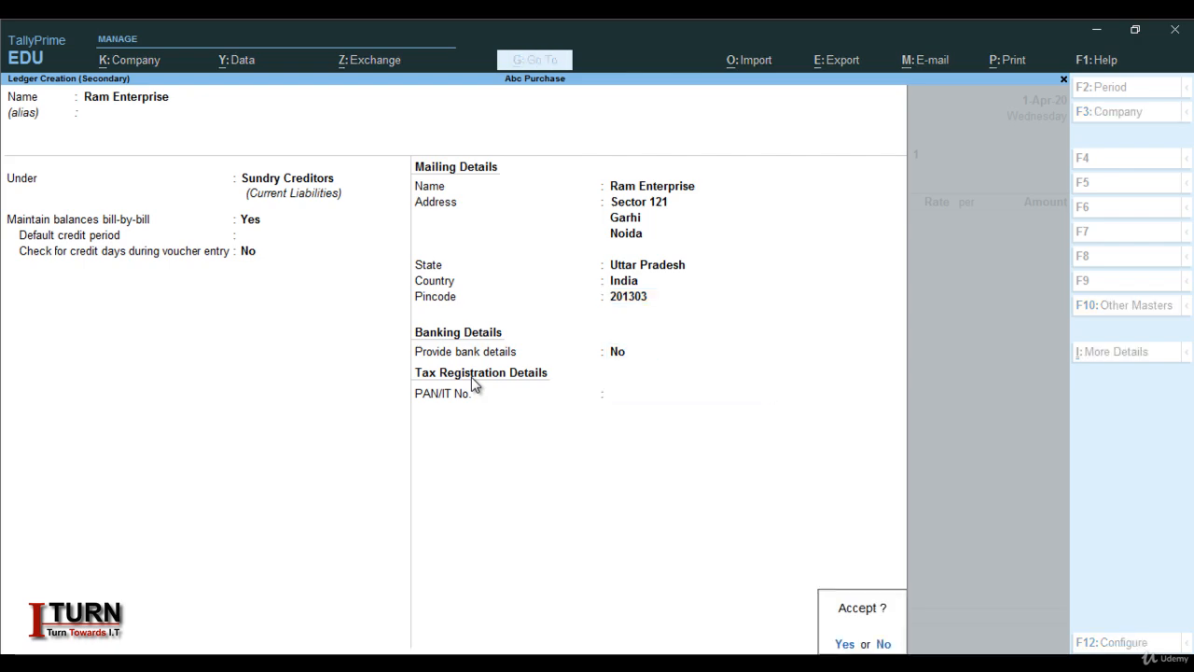
key("Return")
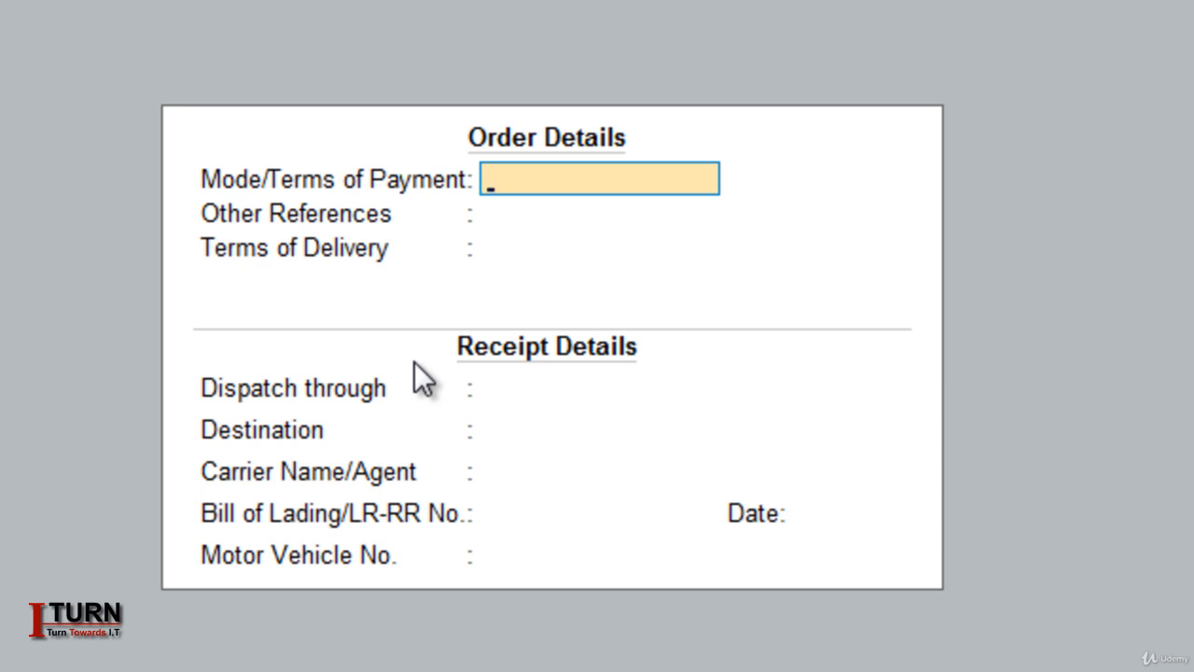
Fill in the order details with payment mode Cash, other reference Bank, and terms of delivery 10.
type("Cash")
key("Return")
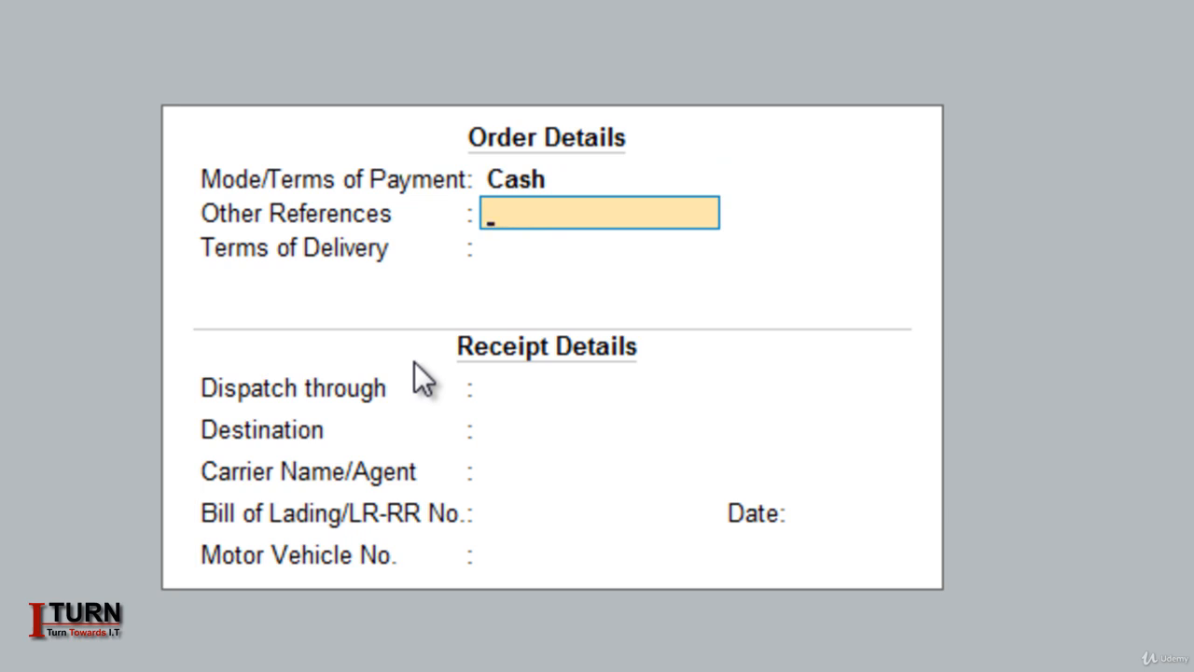
type("Bank")
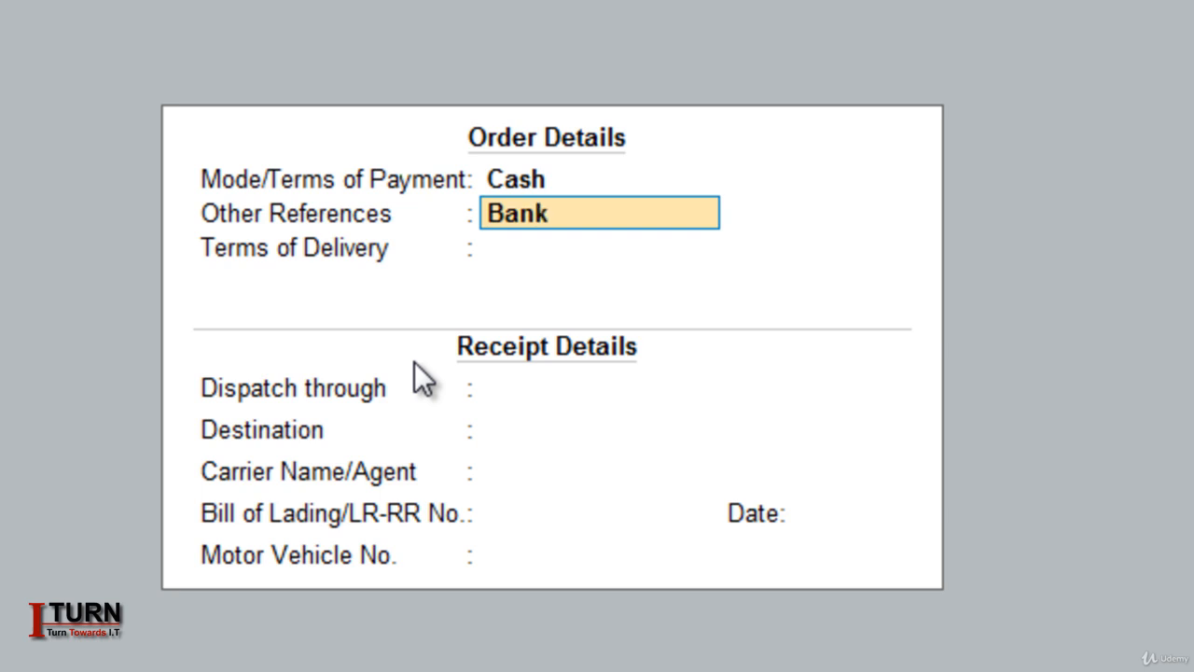
key("Return")
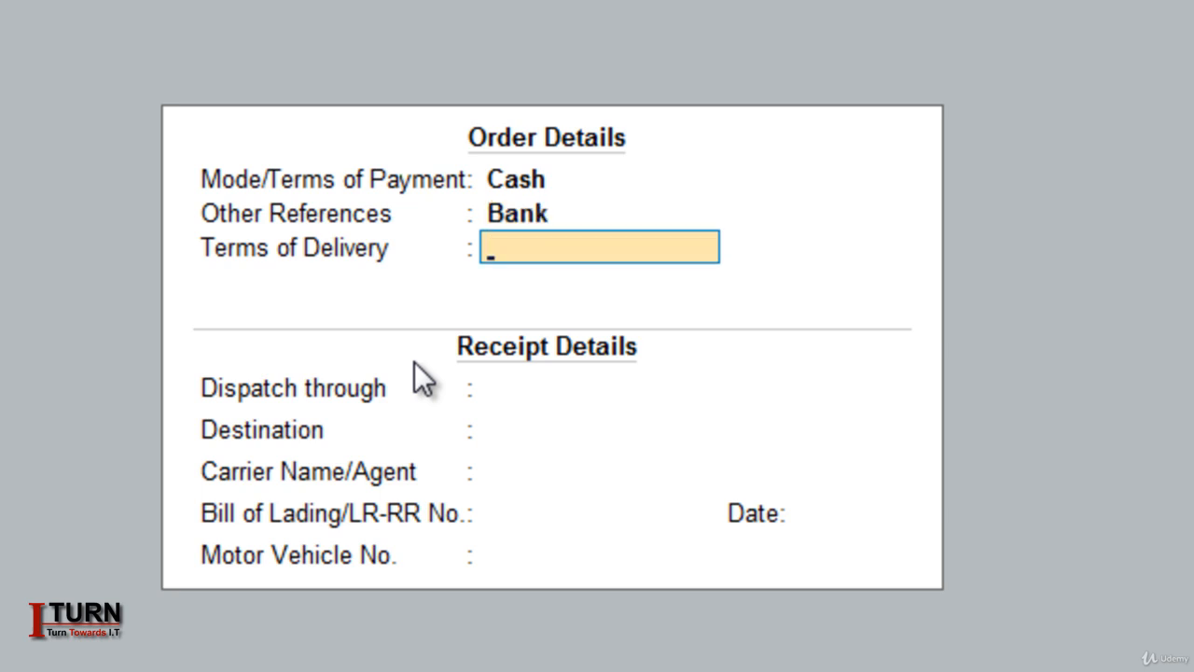
left_click(415, 362)
type("10")
key("Return")
key("Return")
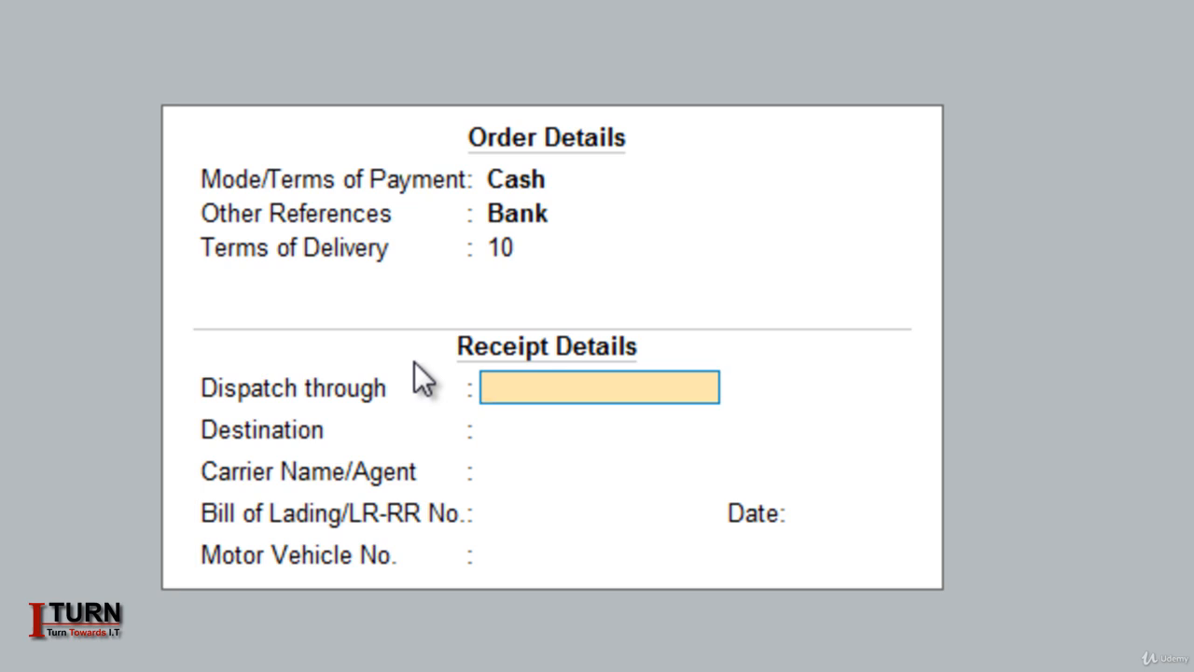
Leave all receipt details blank and proceed to the party details.
key("Return")
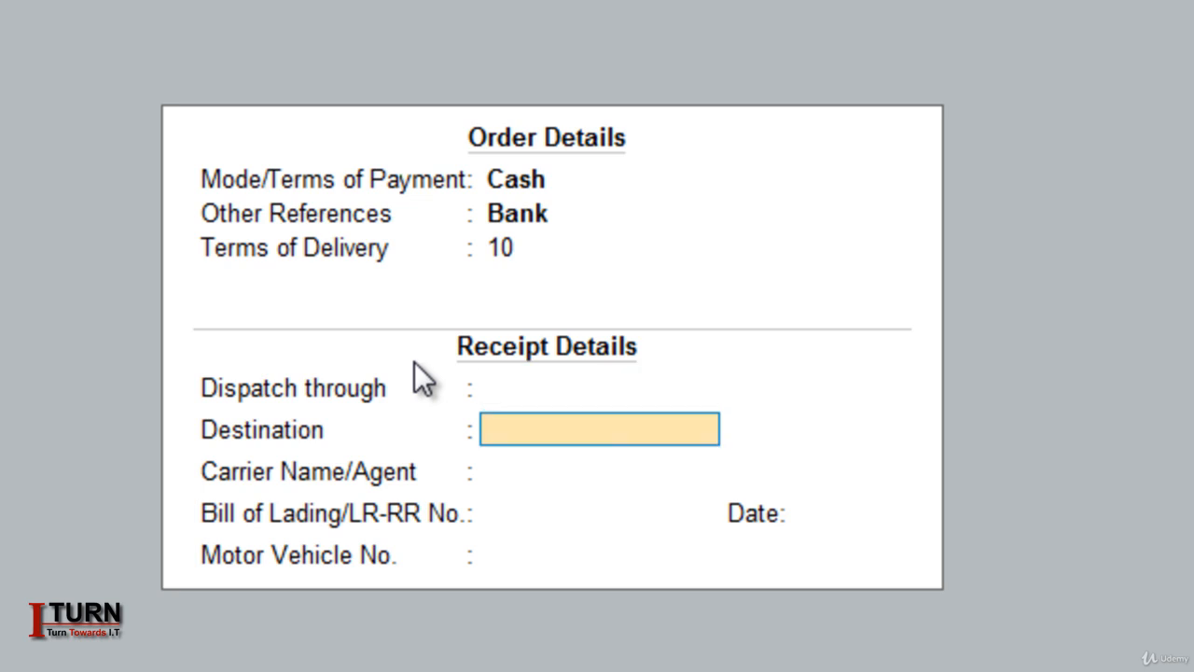
key("Return")
key("Return")
key("Return")
key("Return")
key("Return")
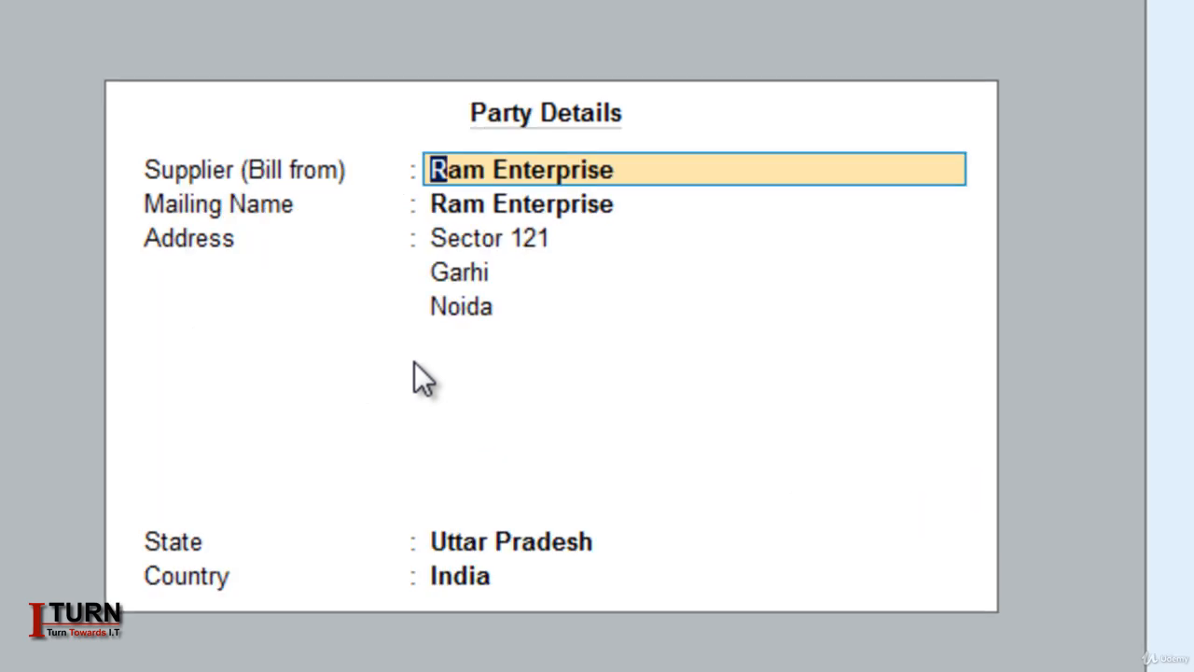
Accept the prefilled party details for the supplier Ram Enterprise and return to the purchase order.
key("Return")
key("Return")
key("Return")
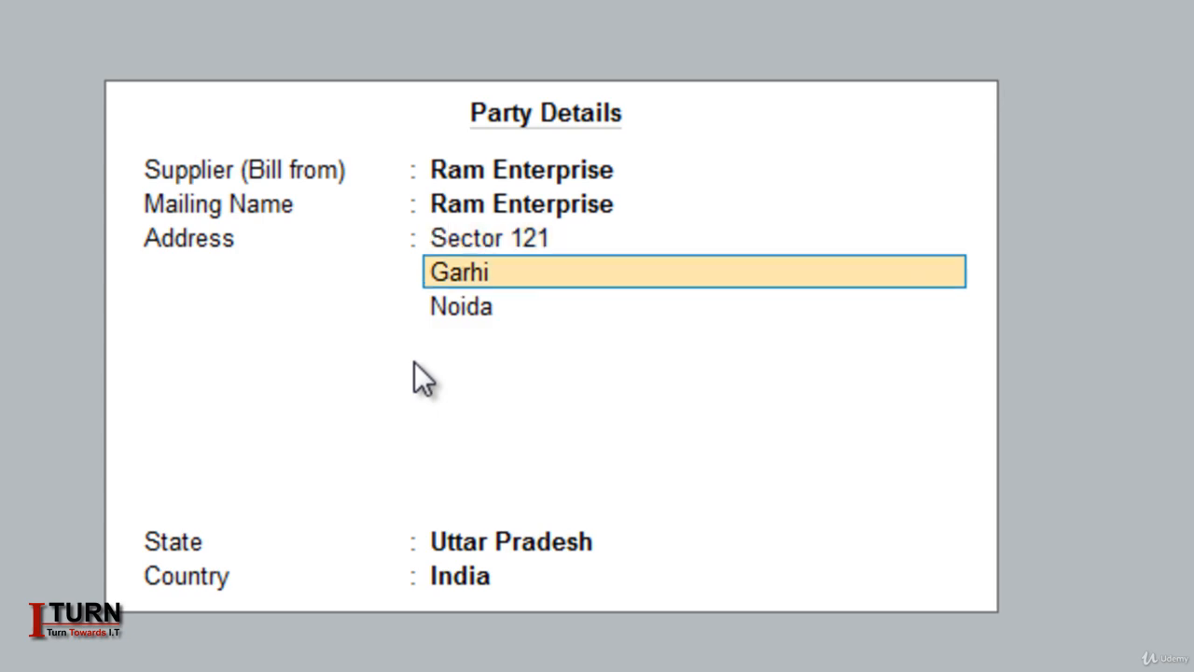
key("Return")
key("Return")
key("Return")
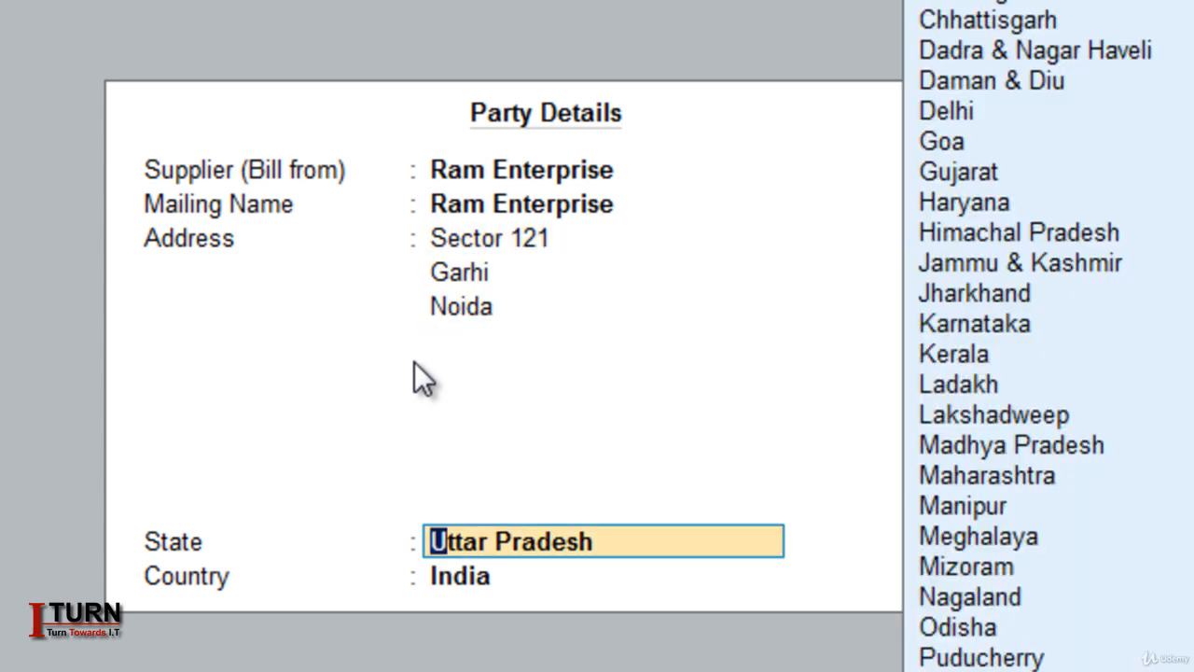
key("Return")
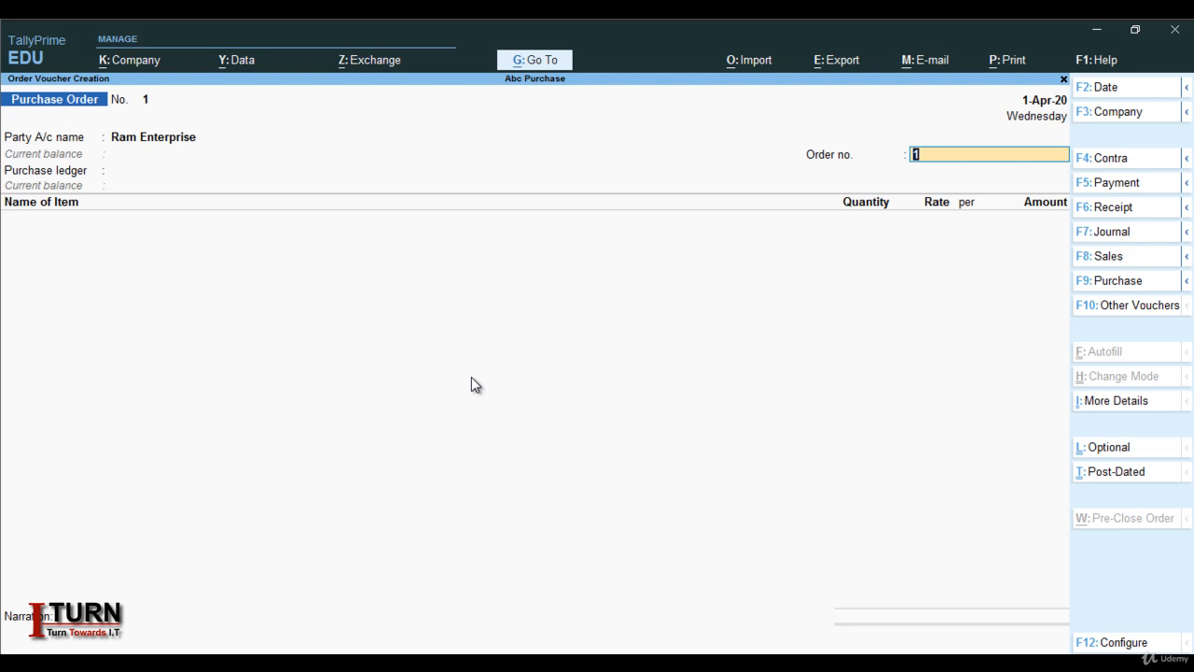
Replace the prefilled order number of the purchase order with the custom order number in capitals.
type("r")
key("BackSpace")
key("Caps_Lock")
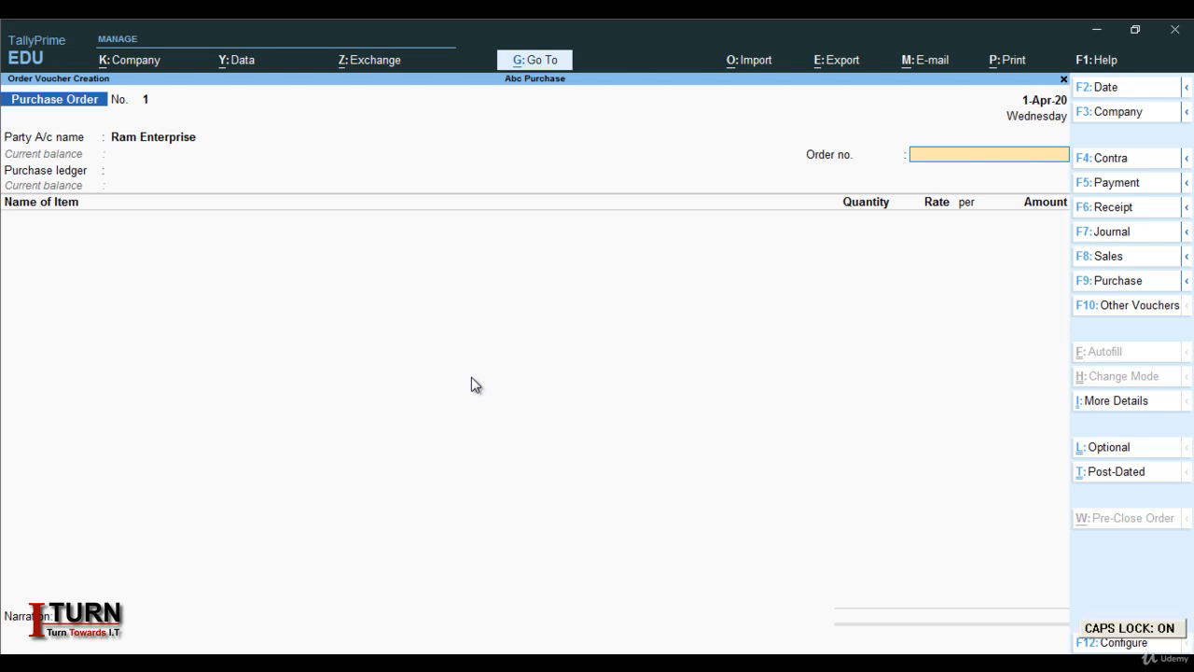
type("RMO1")
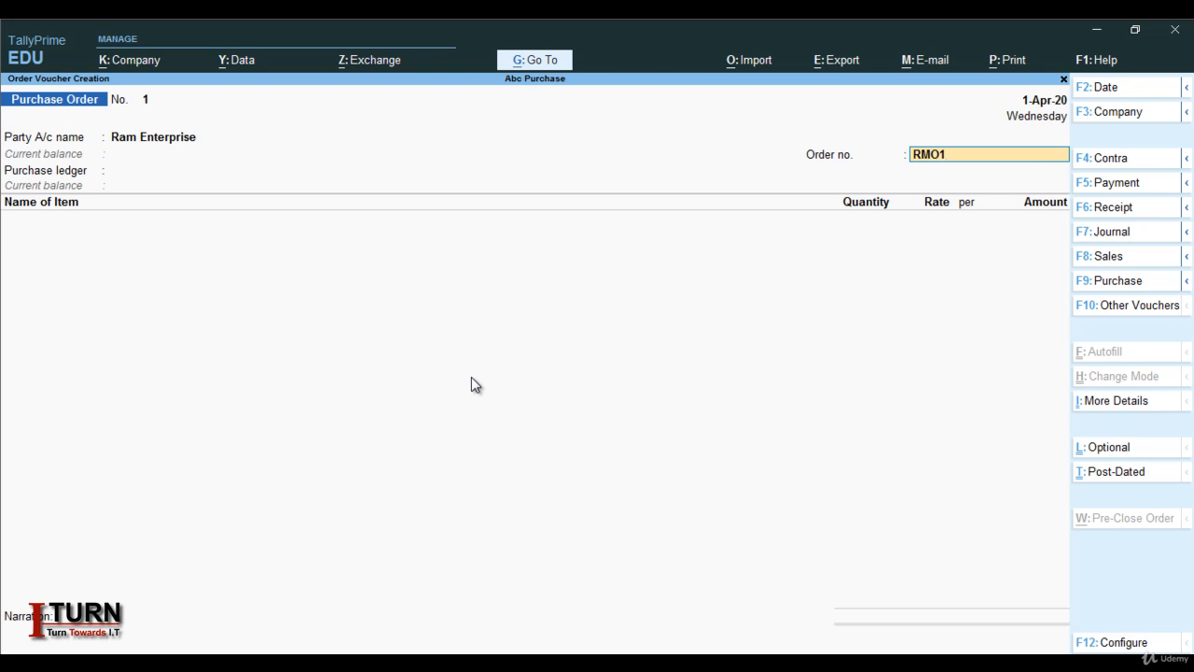
key("Caps_Lock")
key("Return")
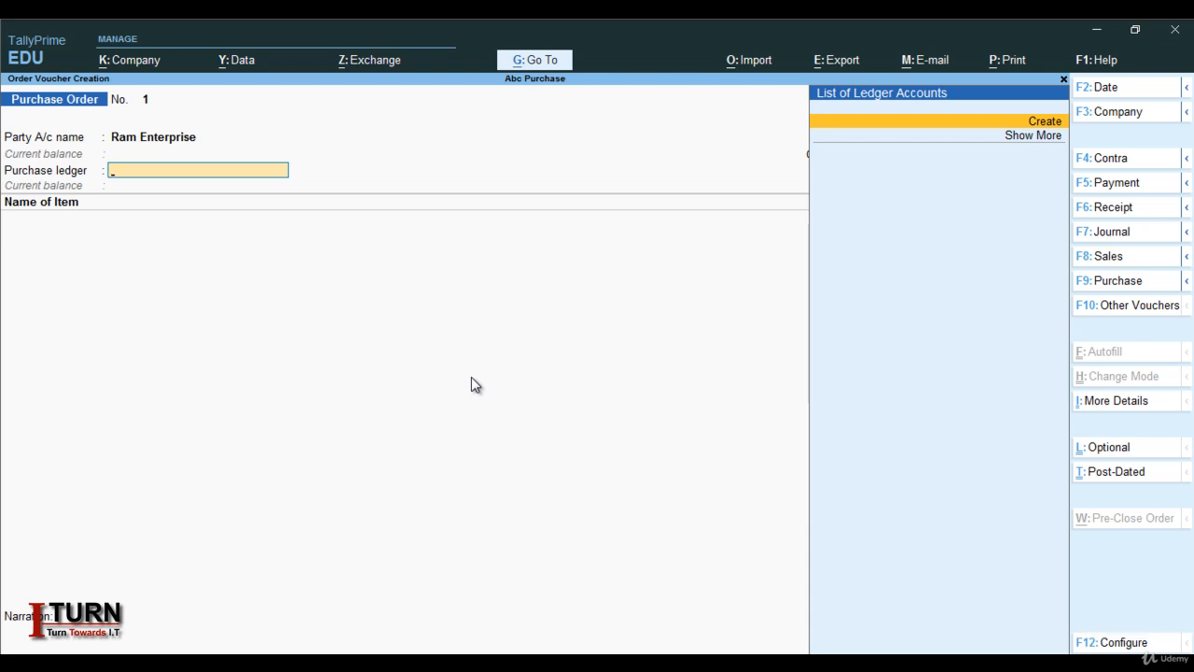
Create the purchase ledger Purchase under Purchase Accounts, with ledger type Not Applicable and no bank or PAN details.
key("alt+c")
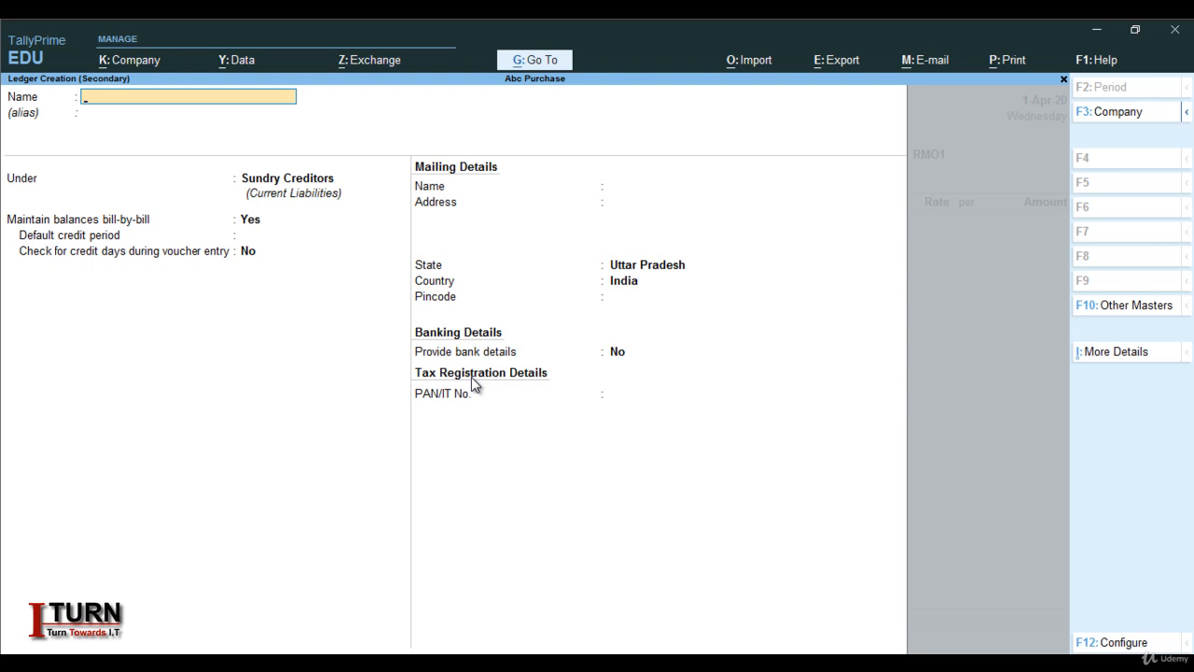
type("Purchase")
key("Return")
key("Return")
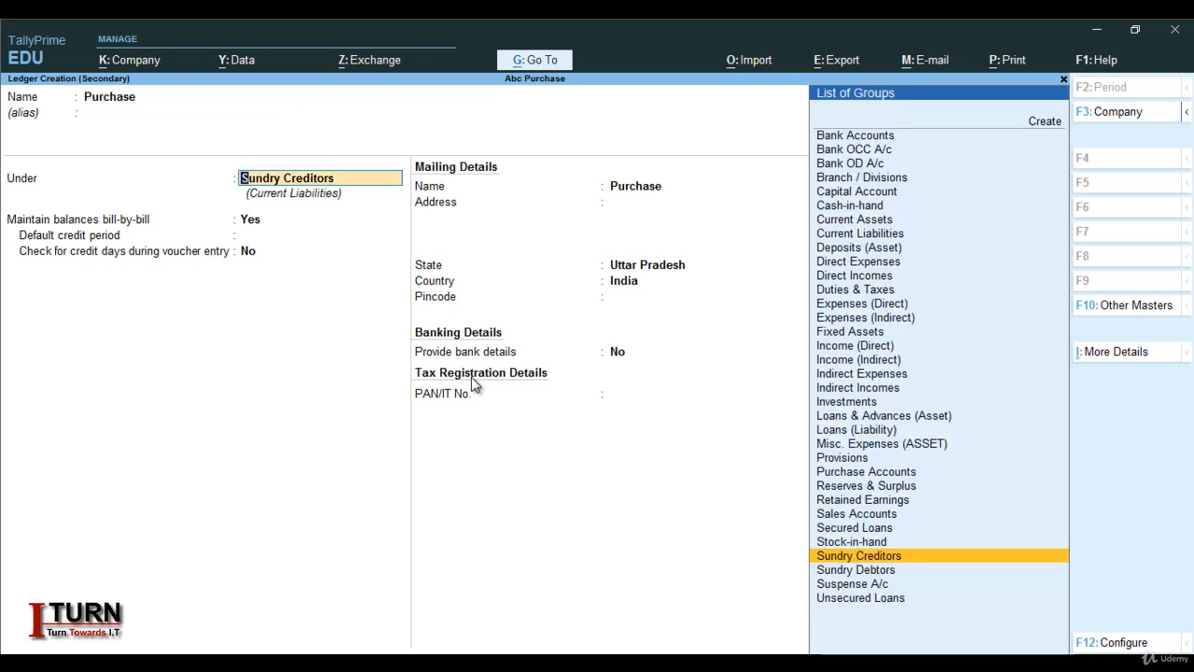
type("Pu")
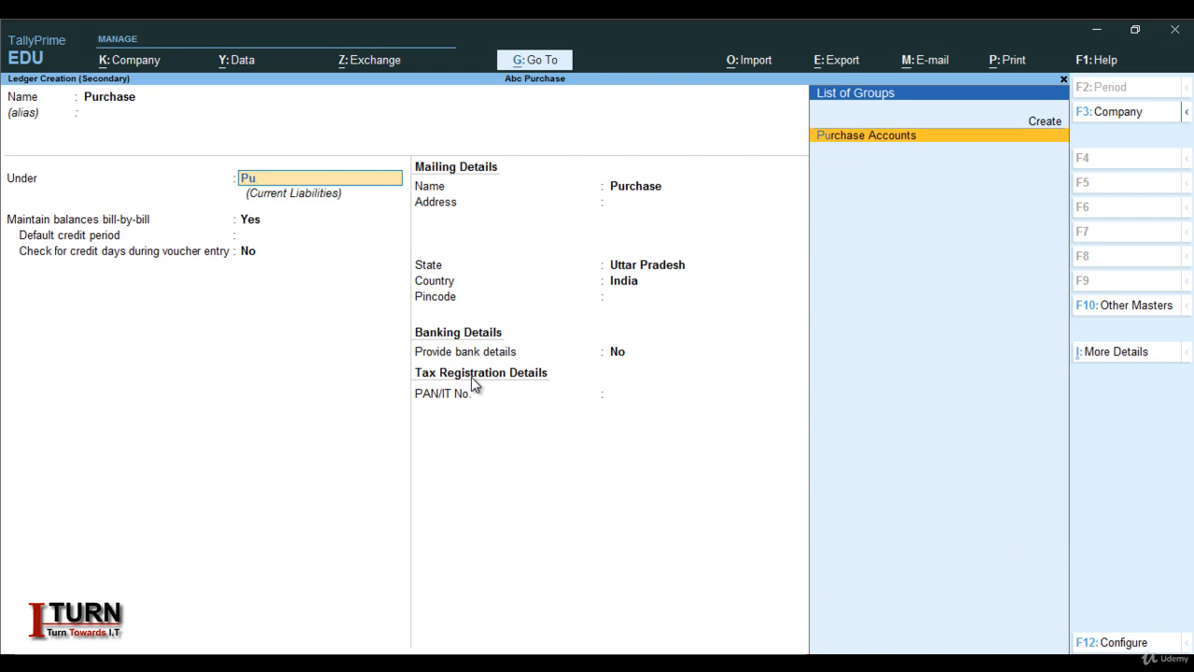
key("Return")
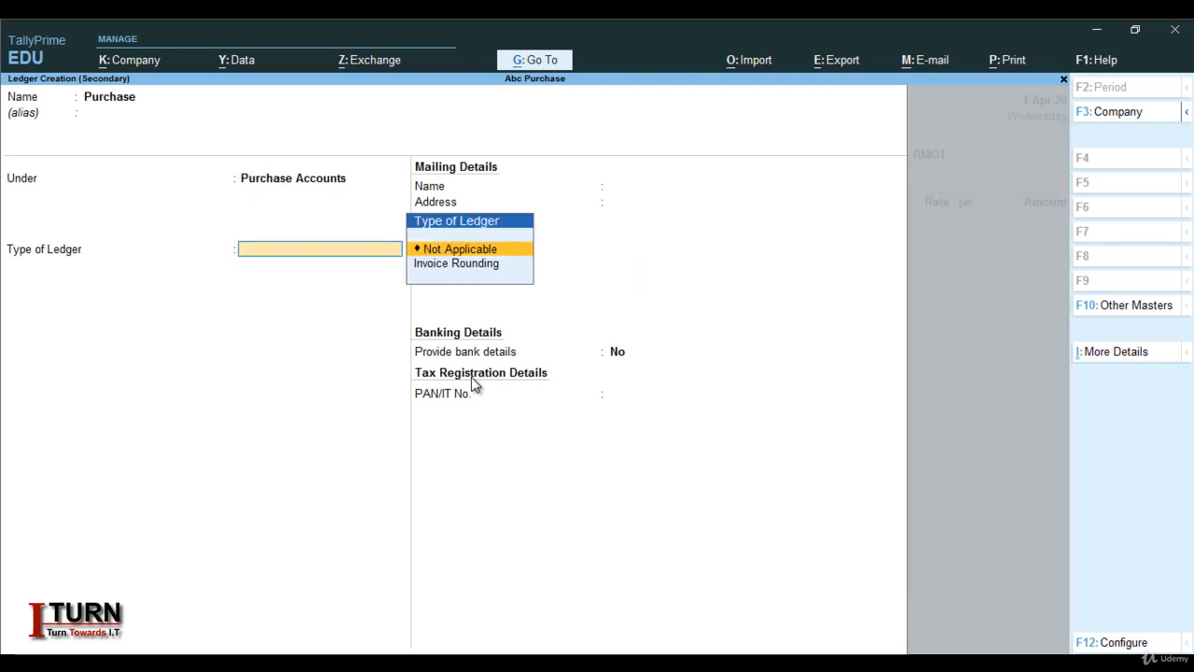
key("Return")
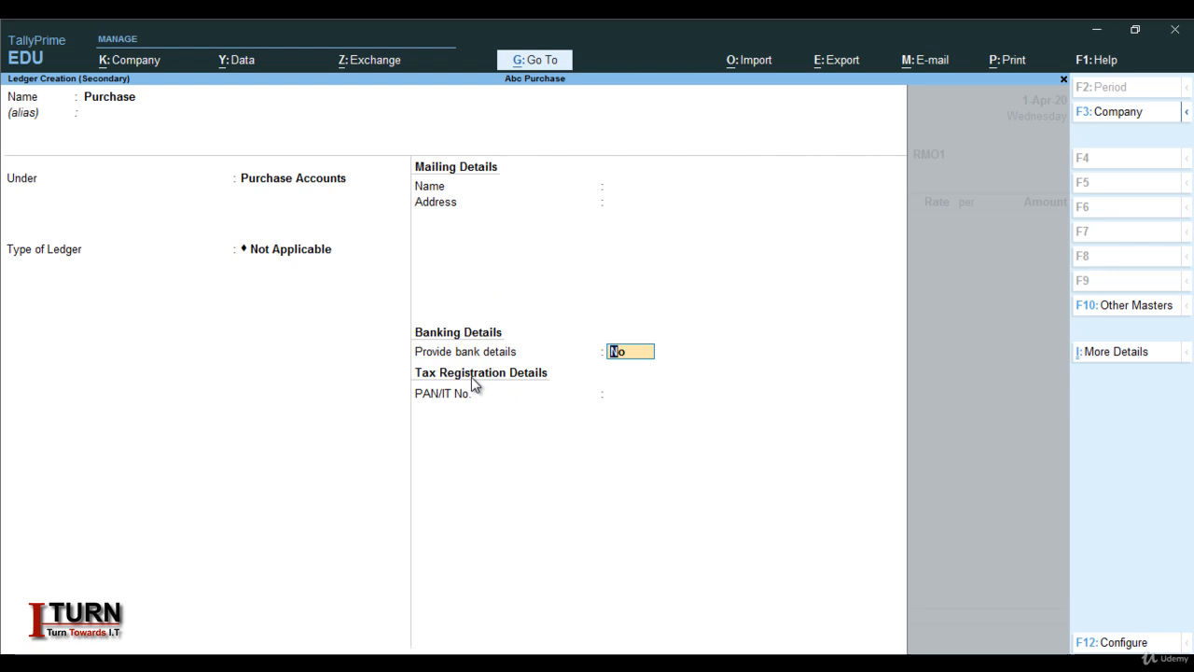
key("Return")
key("Return")
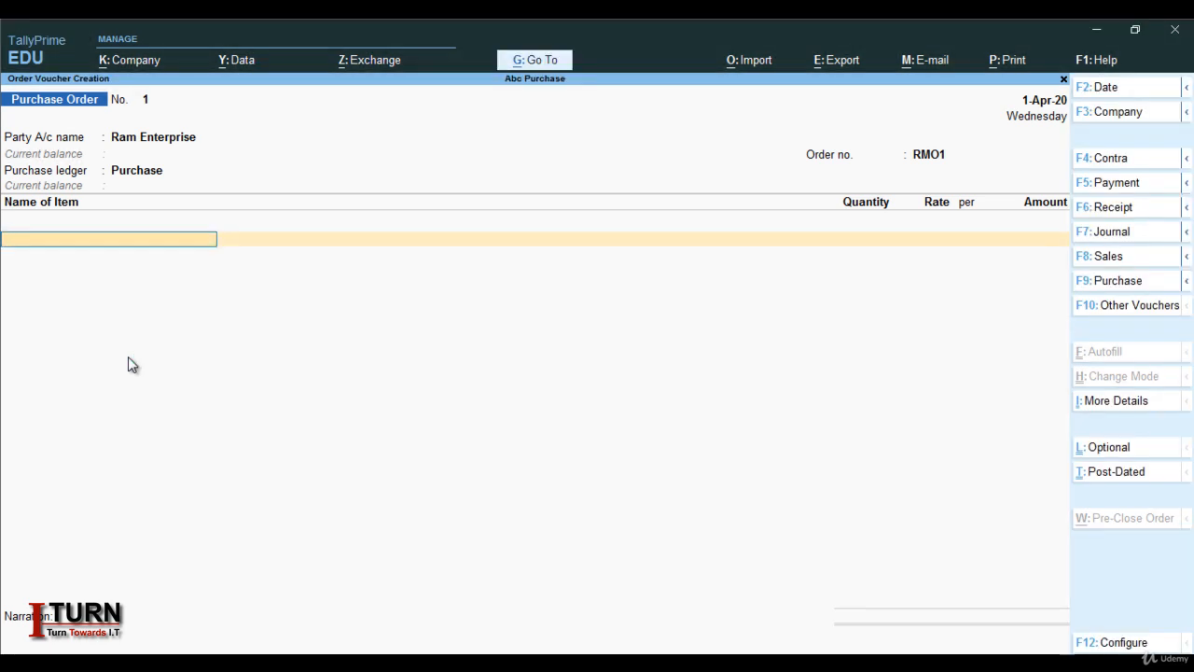
Start a new stock item named Shirt, without an alias, under the Primary group.
key("alt+c")
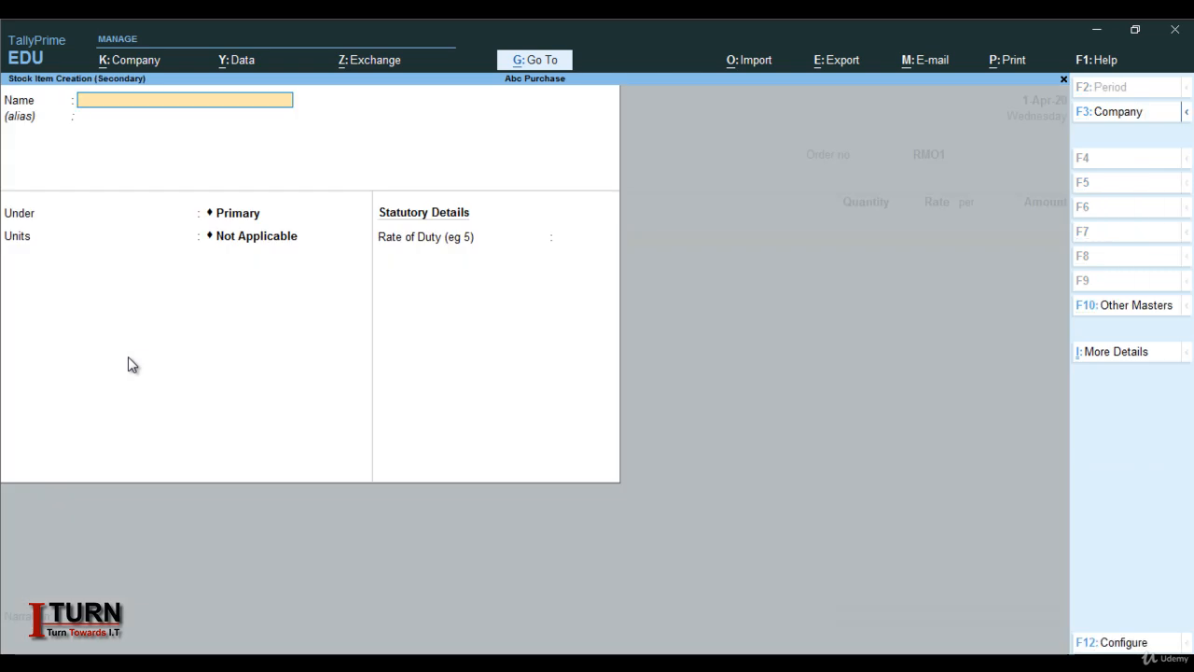
type("Sh")
key("Return")
key("Return")
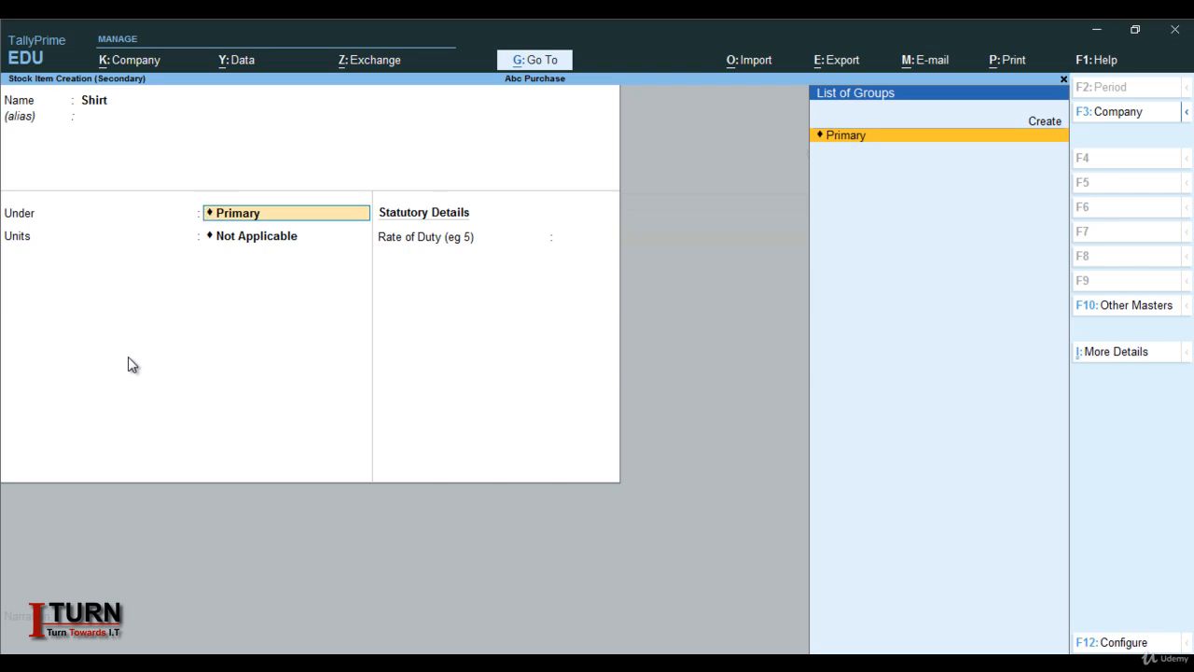
key("Return")
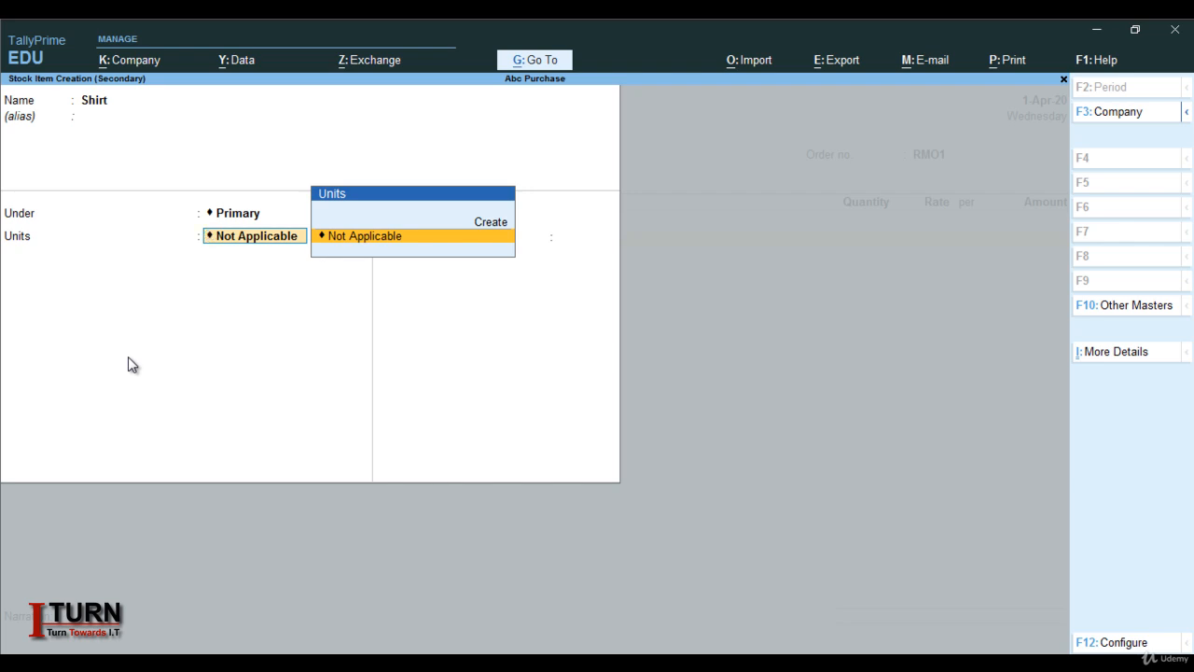
Create the simple unit pcs with formal name Pieces and 0 decimal places for the Shirt item.
key("alt")
key("alt+c")
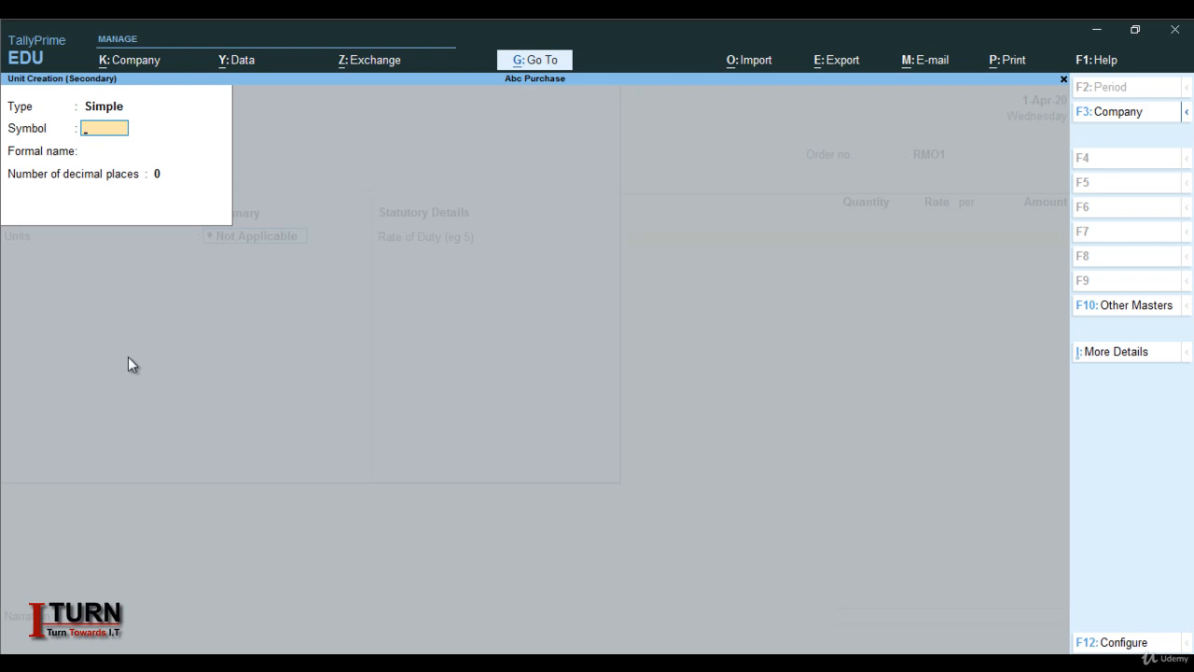
type("cs")
key("Return")
type("P")
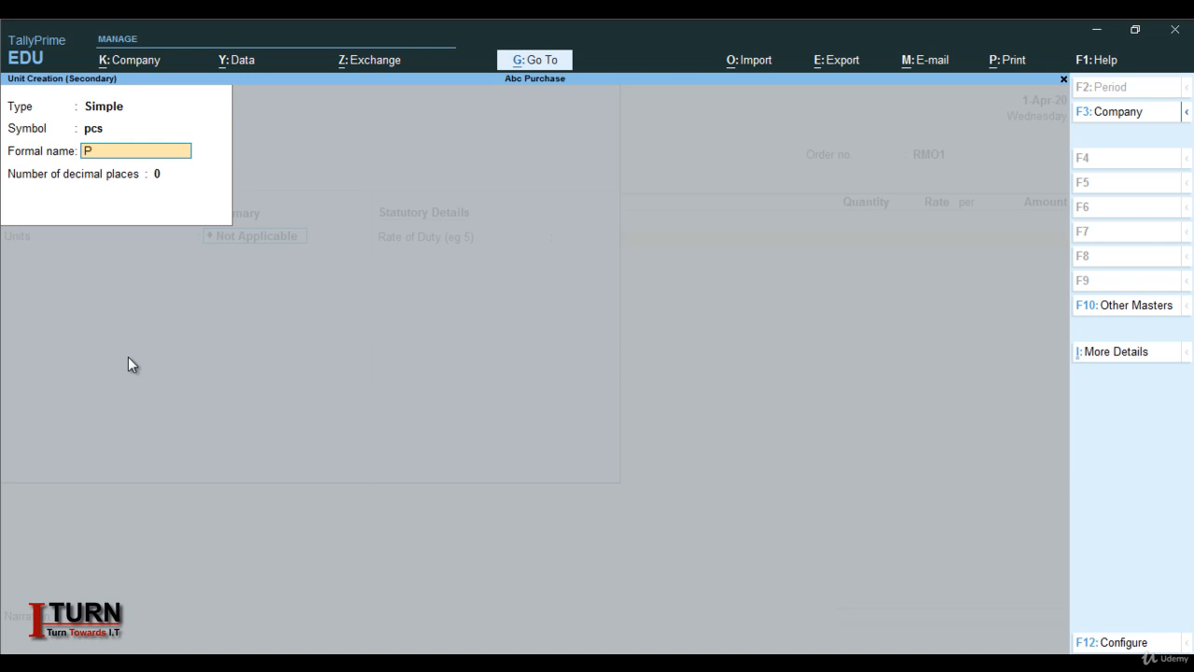
type("ieces")
key("Return")
key("Return")
key("Return")
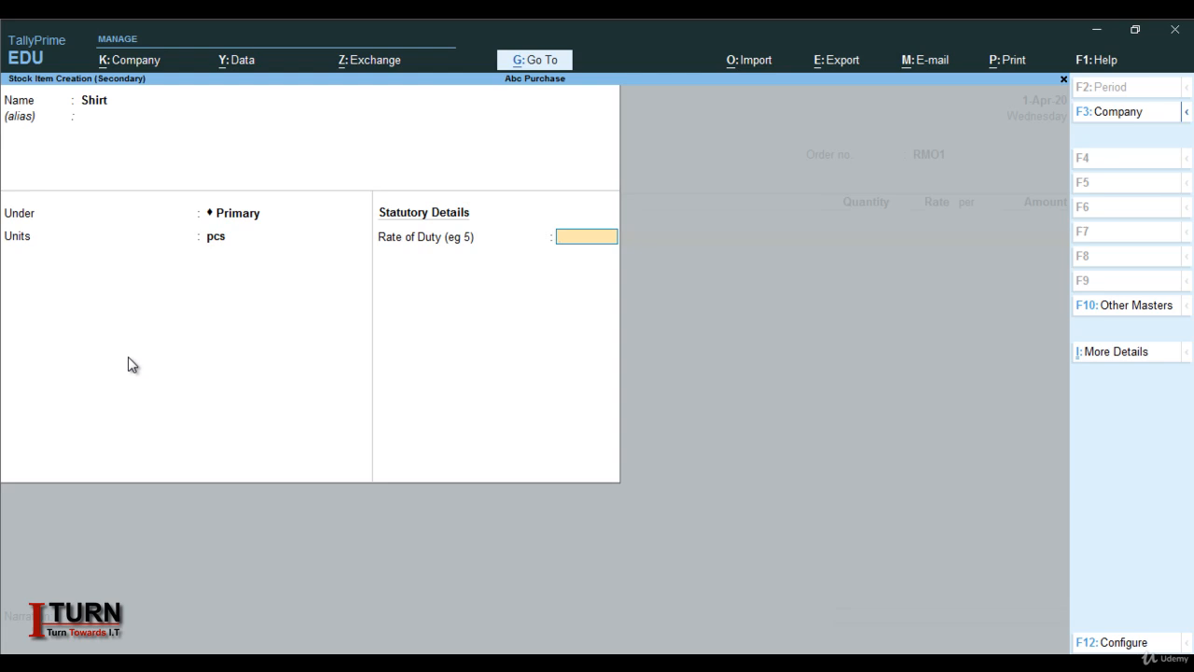
Save the Shirt stock item without a rate of duty and use it in the order's first item line.
key("Return")
key("Return")
key("Return")
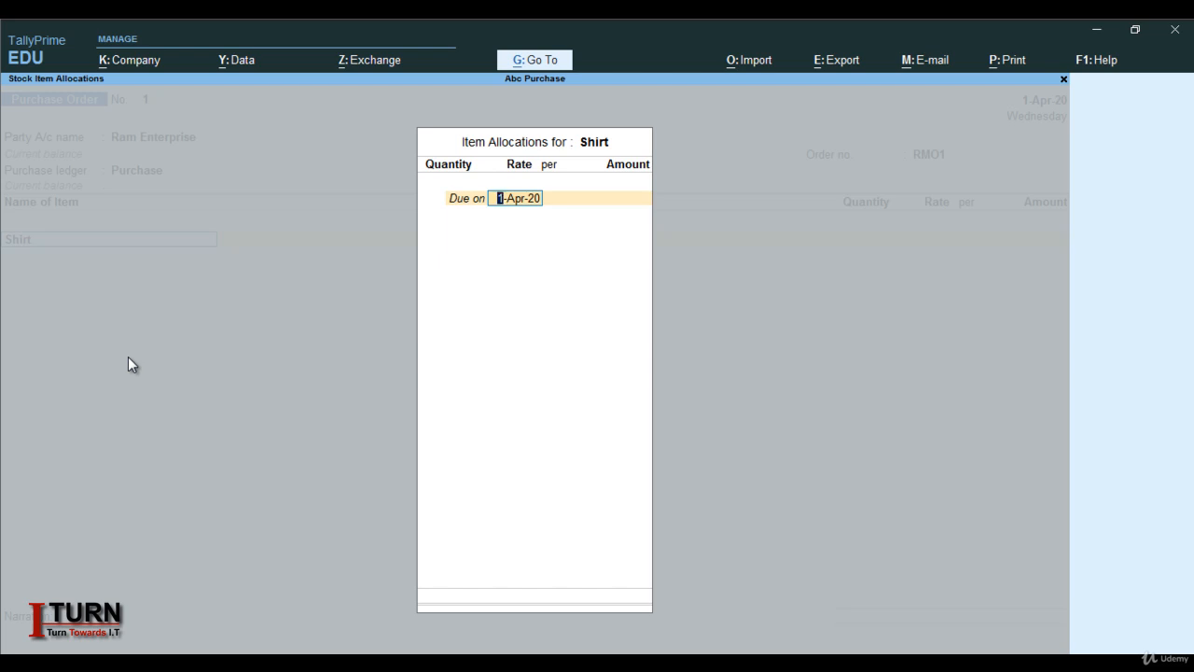
Allocate 1,200 pcs of Shirt at a rate of 500 per pcs, due on 1-Apr-20, with no further allocation.
key("Return")
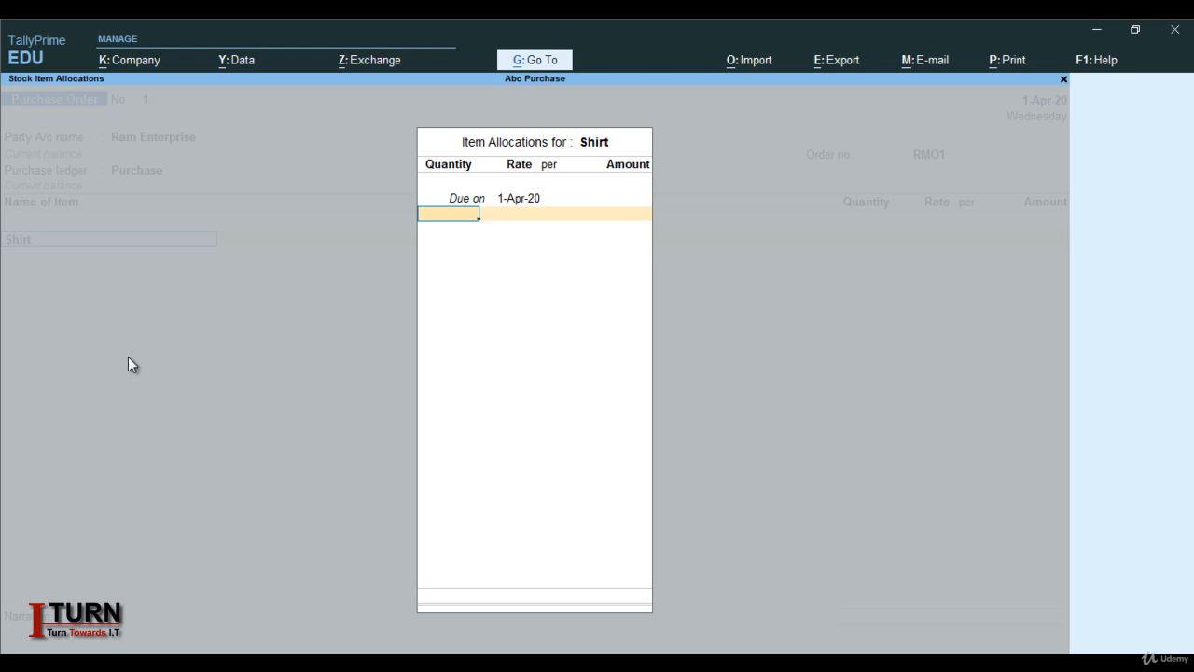
type("1200")
key("Return")
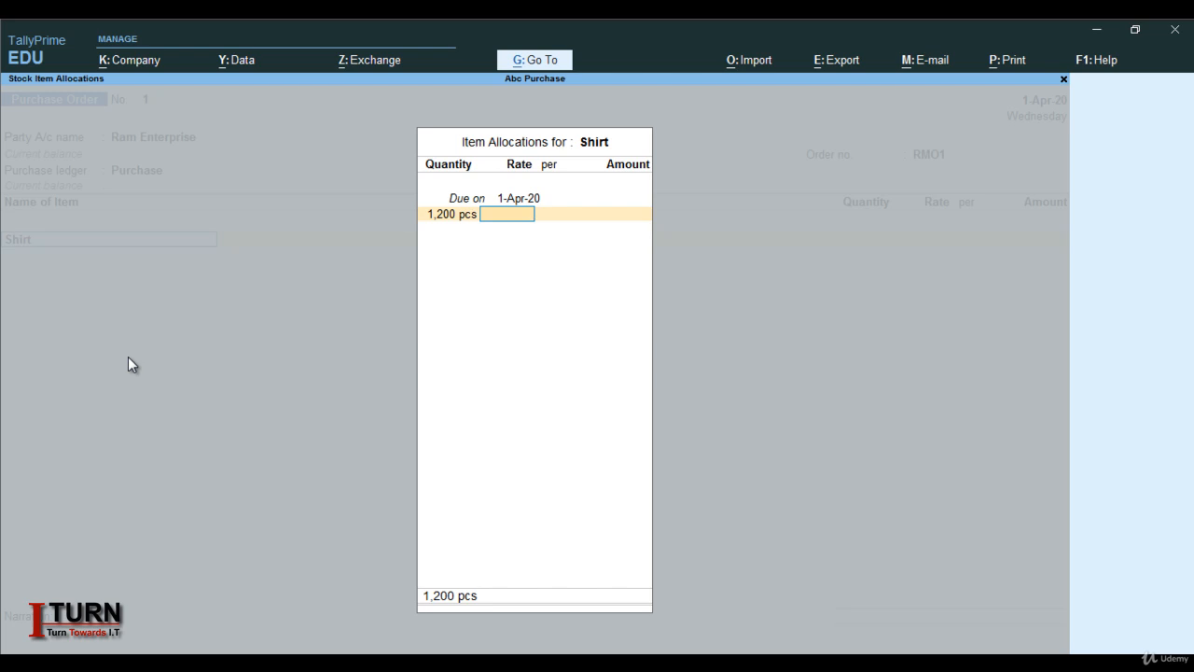
type("500")
key("Return")
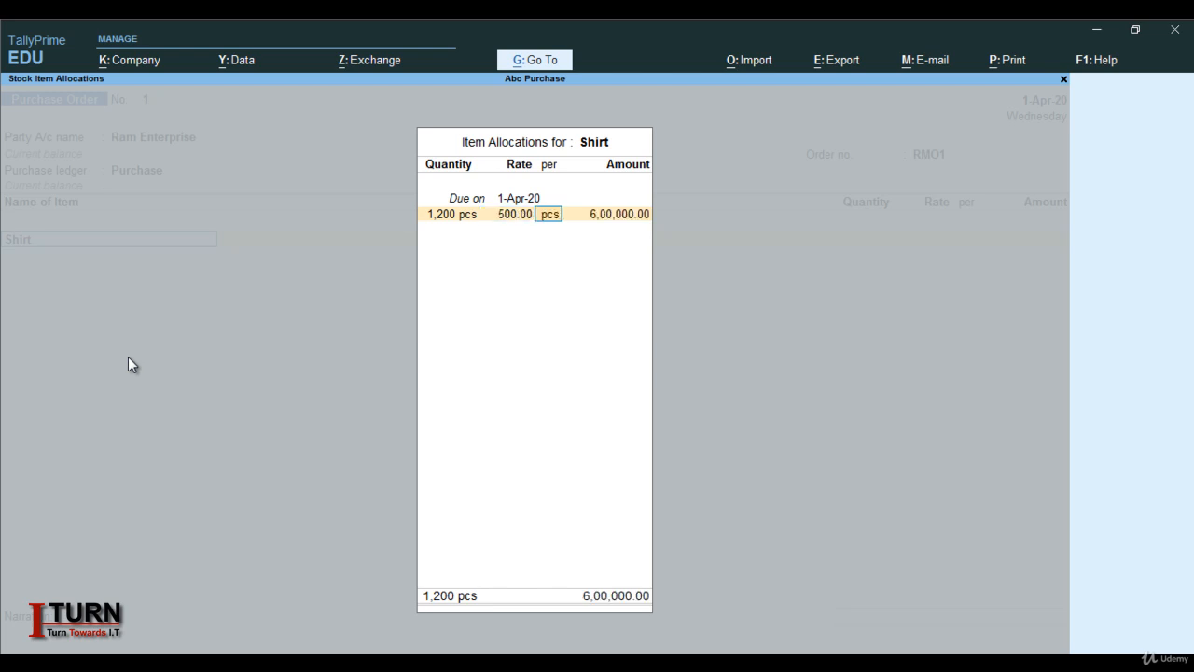
key("Return")
key("Return")
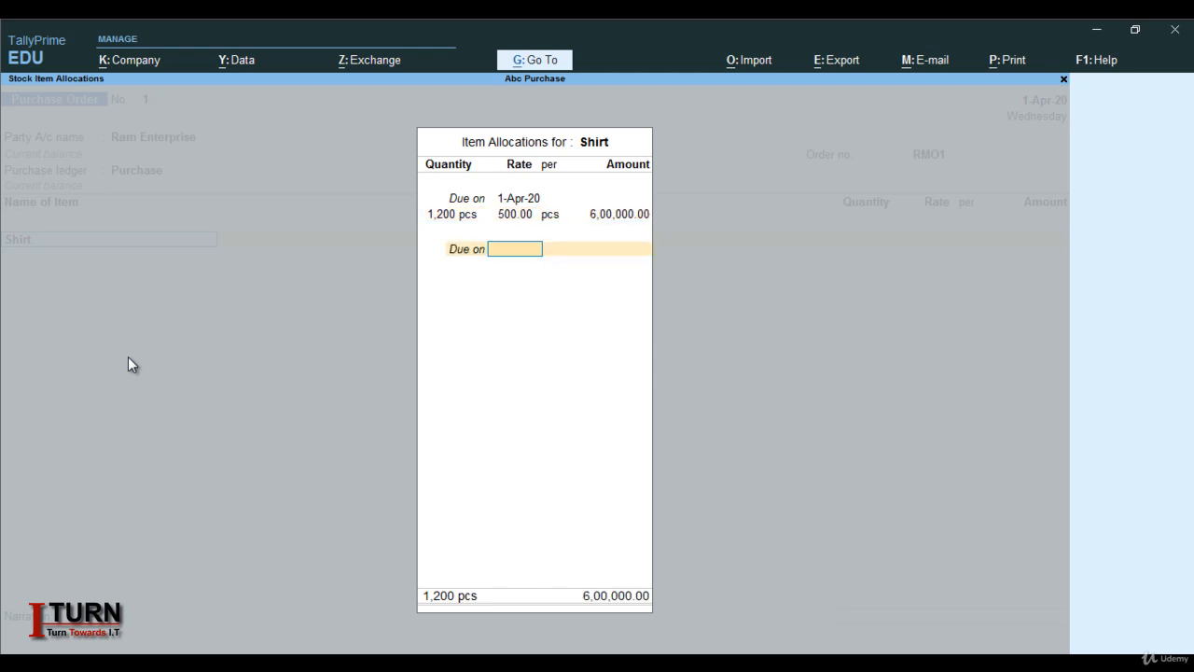
key("Return")
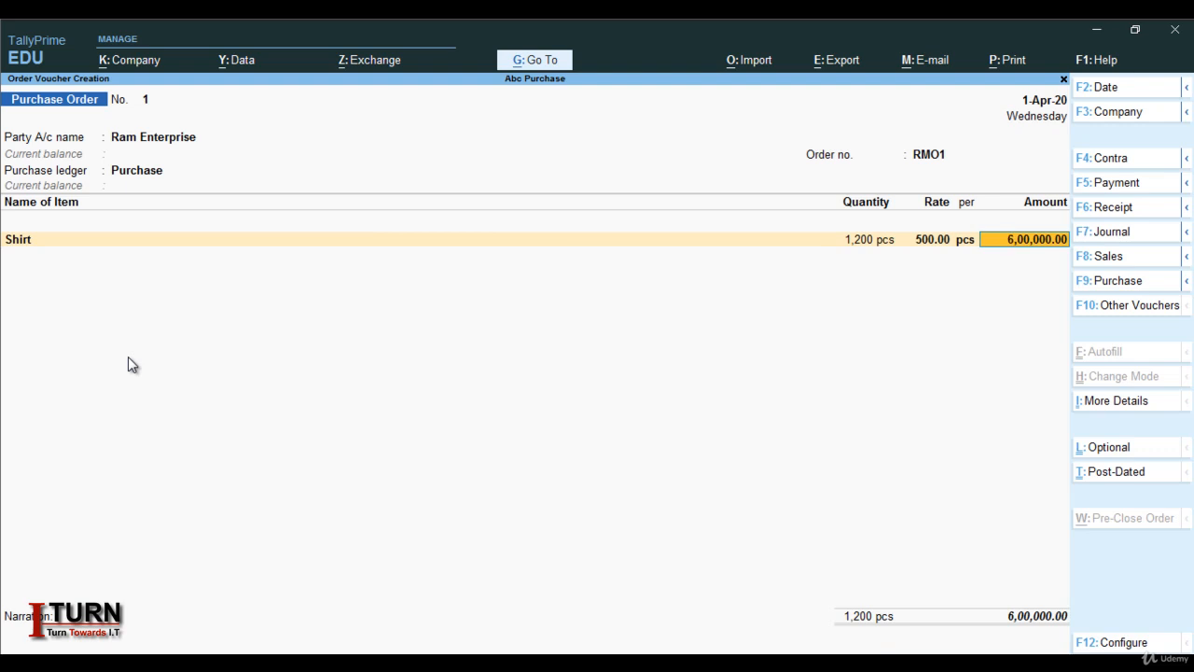
End the item list after Shirt, leave the narration blank, save the purchase order, and quit voucher entry.
key("Return")
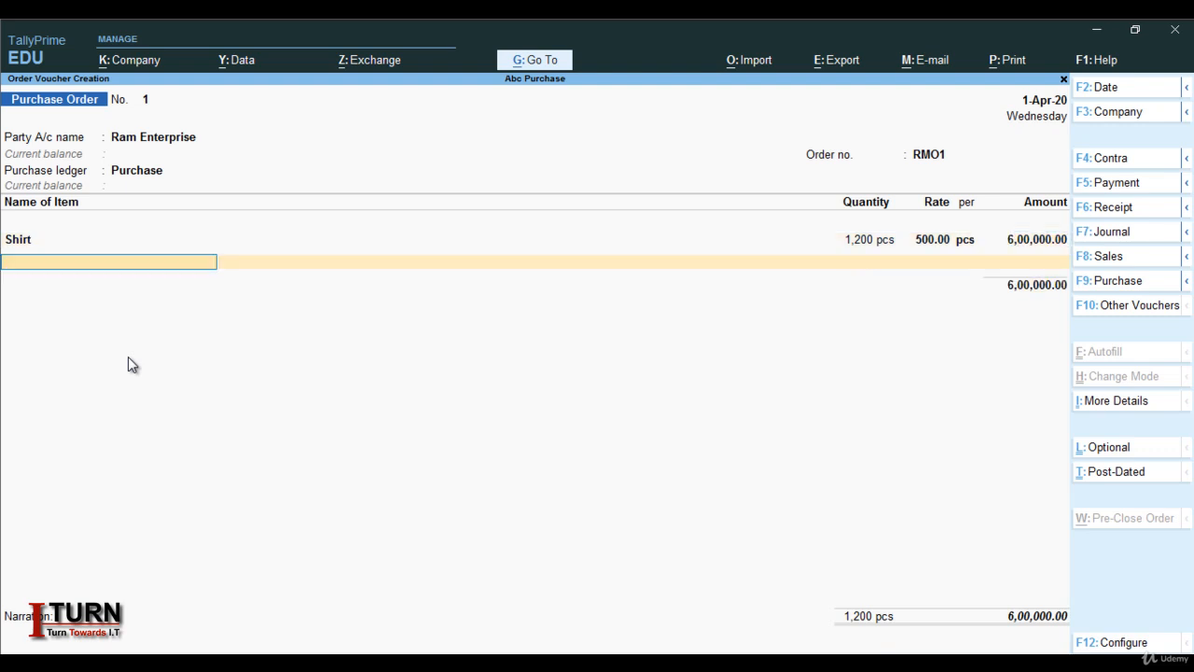
key("Return")
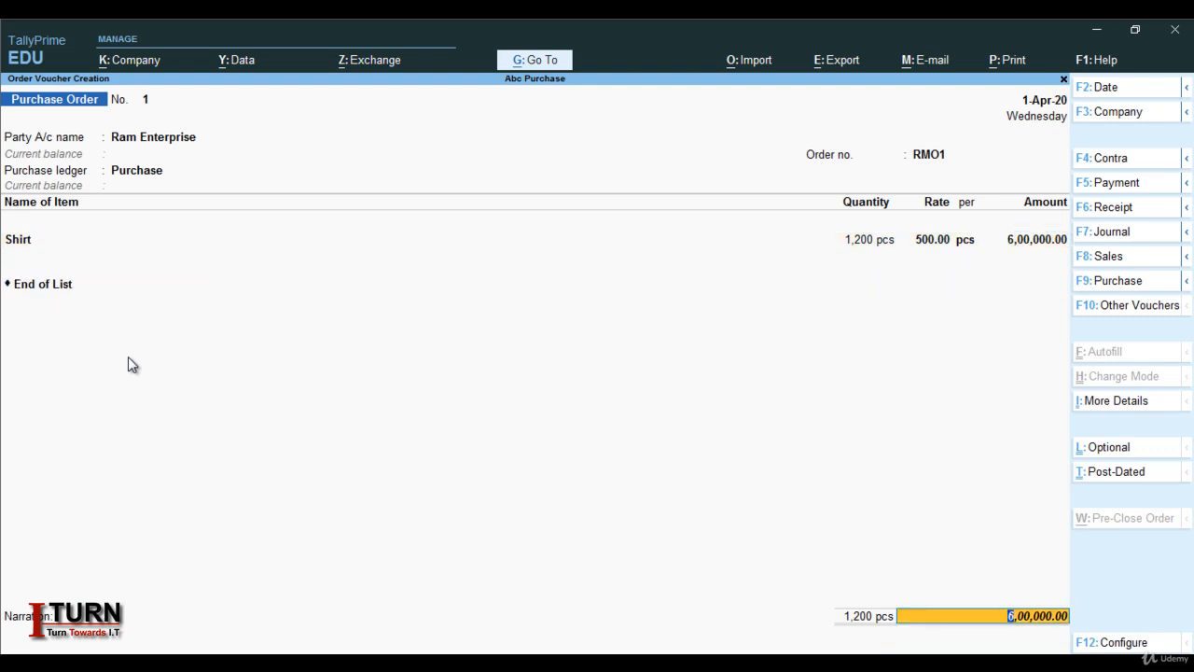
key("Return")
key("Return")
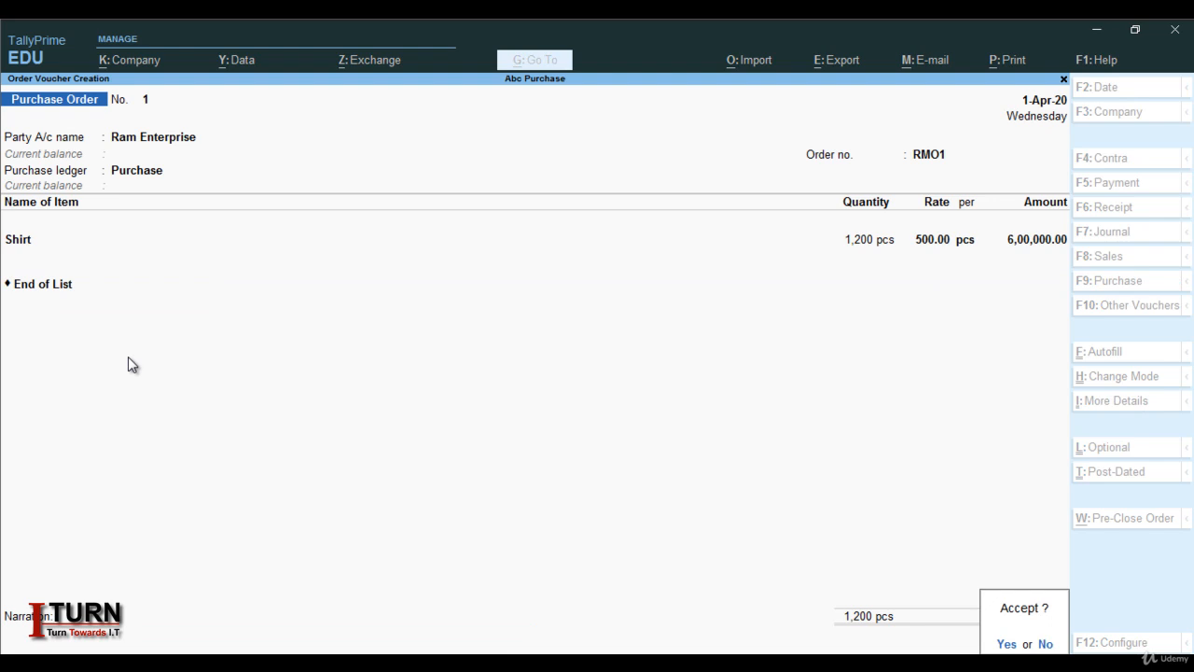
key("Return")
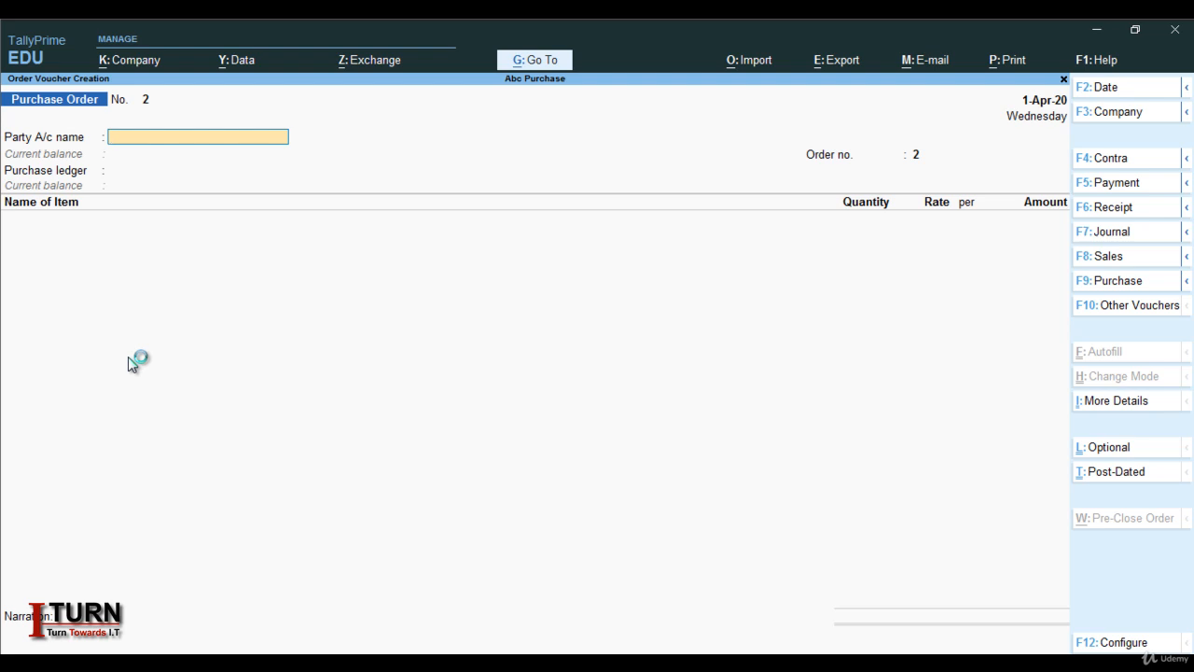
key("Escape")
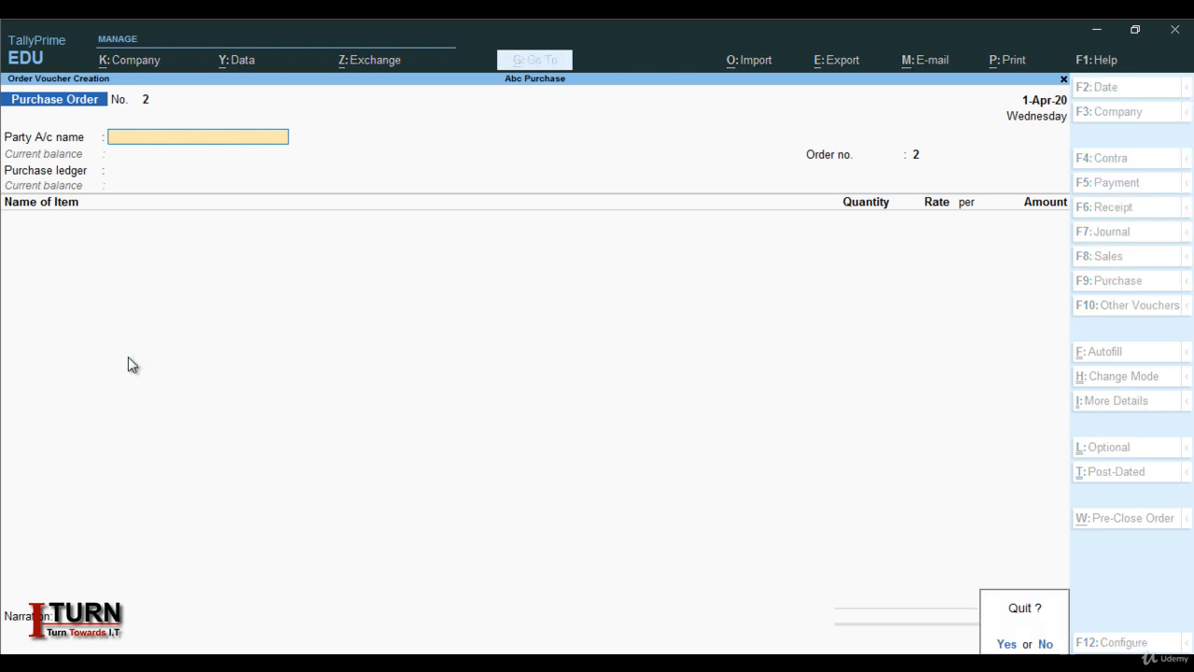
key("y")
View the company's Stock Summary report and return to the Gateway of Tally.
key("Down")
key("Down")
key("Down")
key("Down")
key("Down")
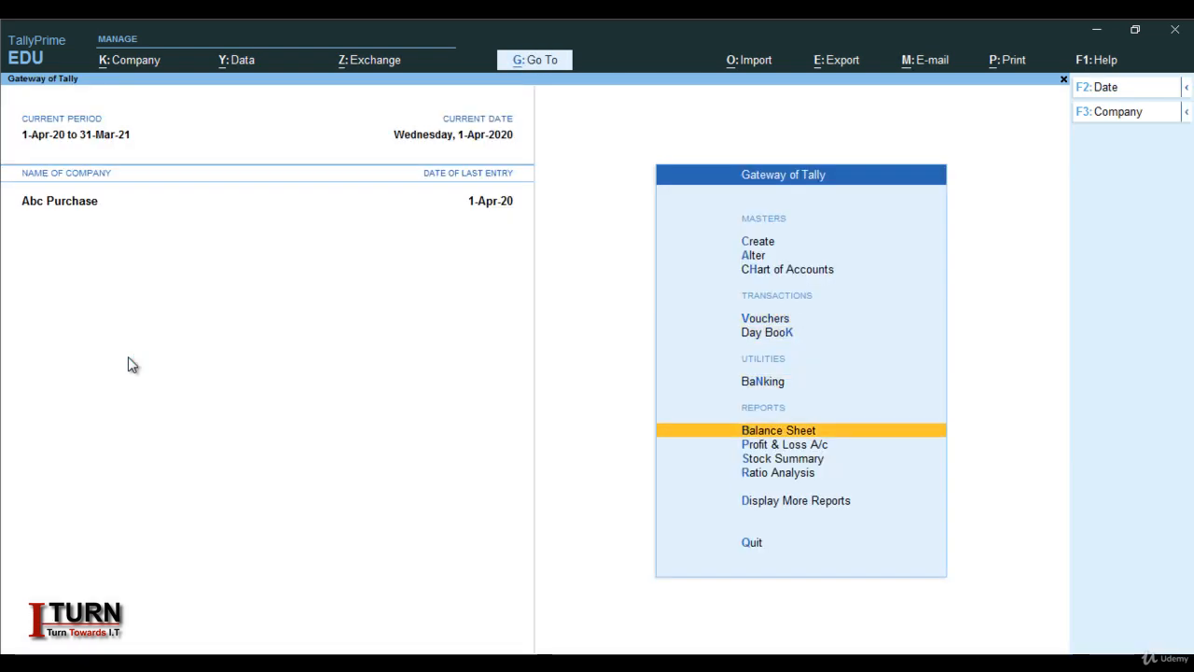
key("Return")
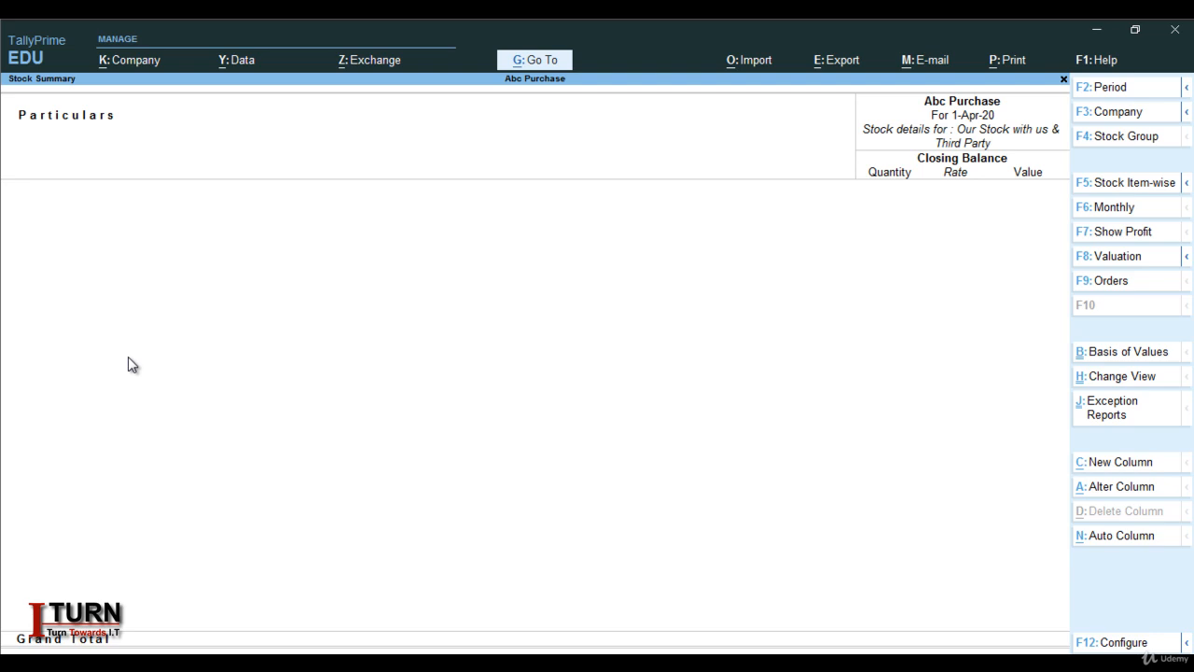
key("Escape")
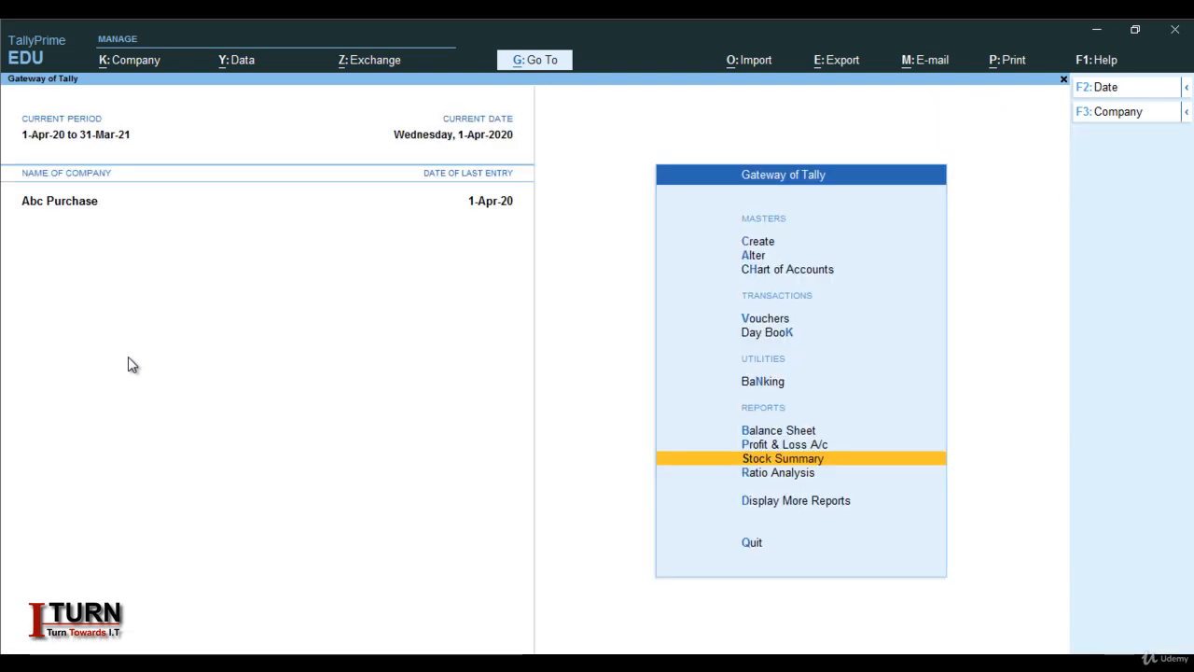
Go to the Statements of Inventory among the additional reports.
key("Down")
key("Down")
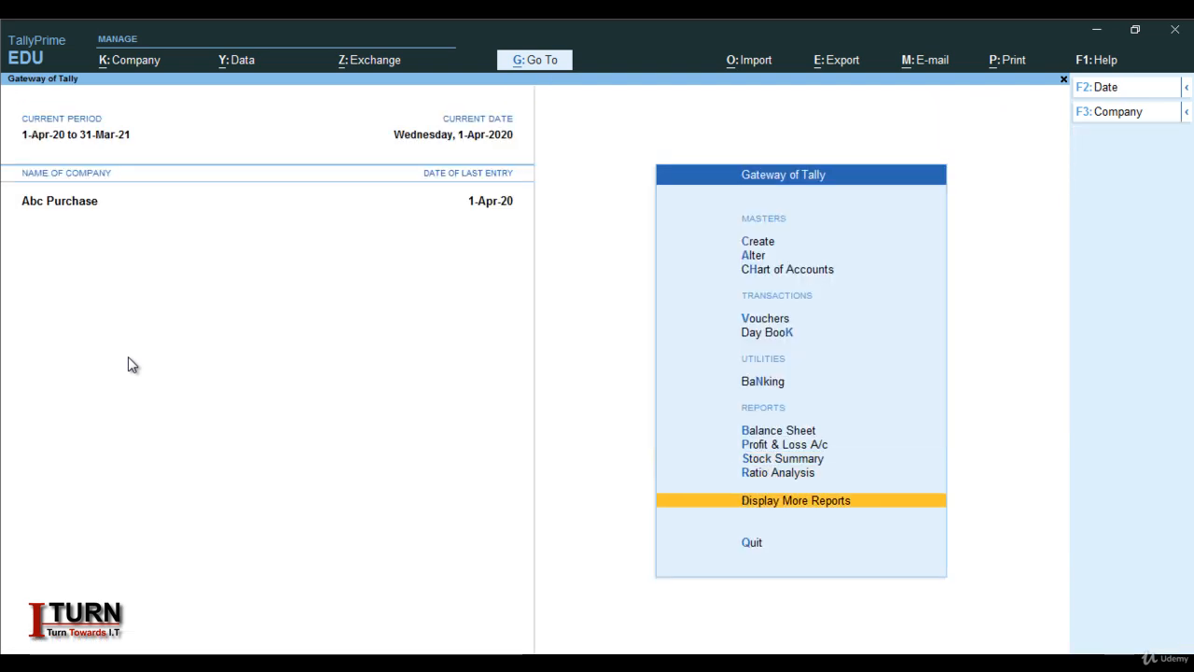
key("Return")
key("Down")
key("Down")
key("Down")
key("Down")
key("Down")
key("Down")
key("Down")
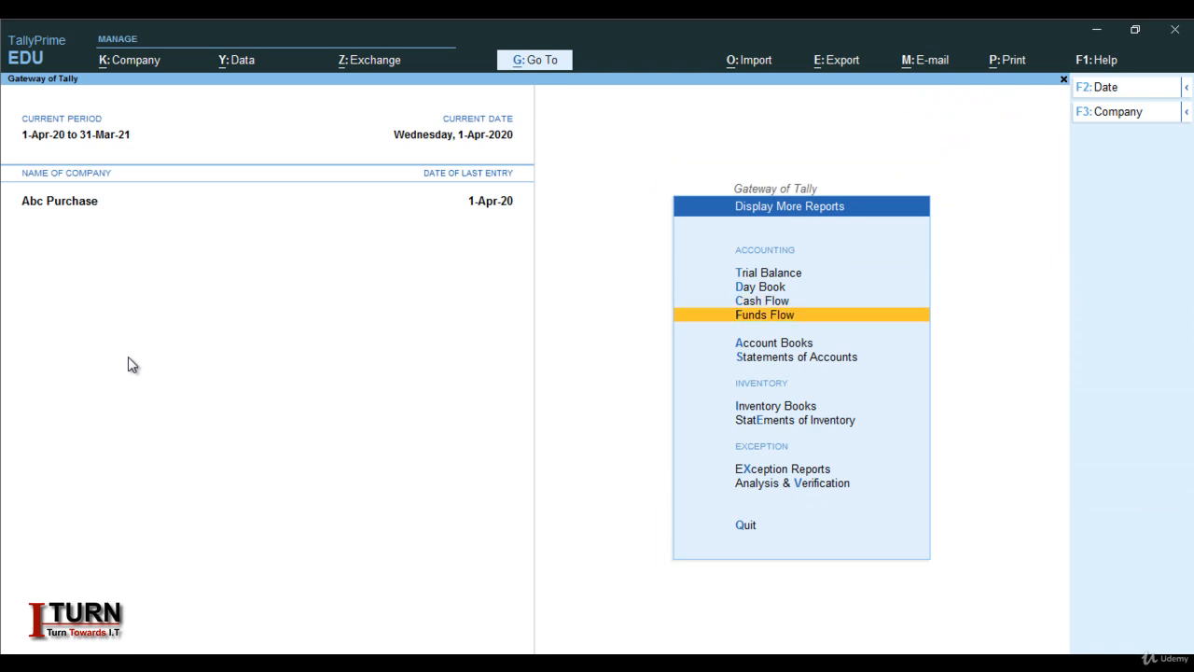
key("Return")
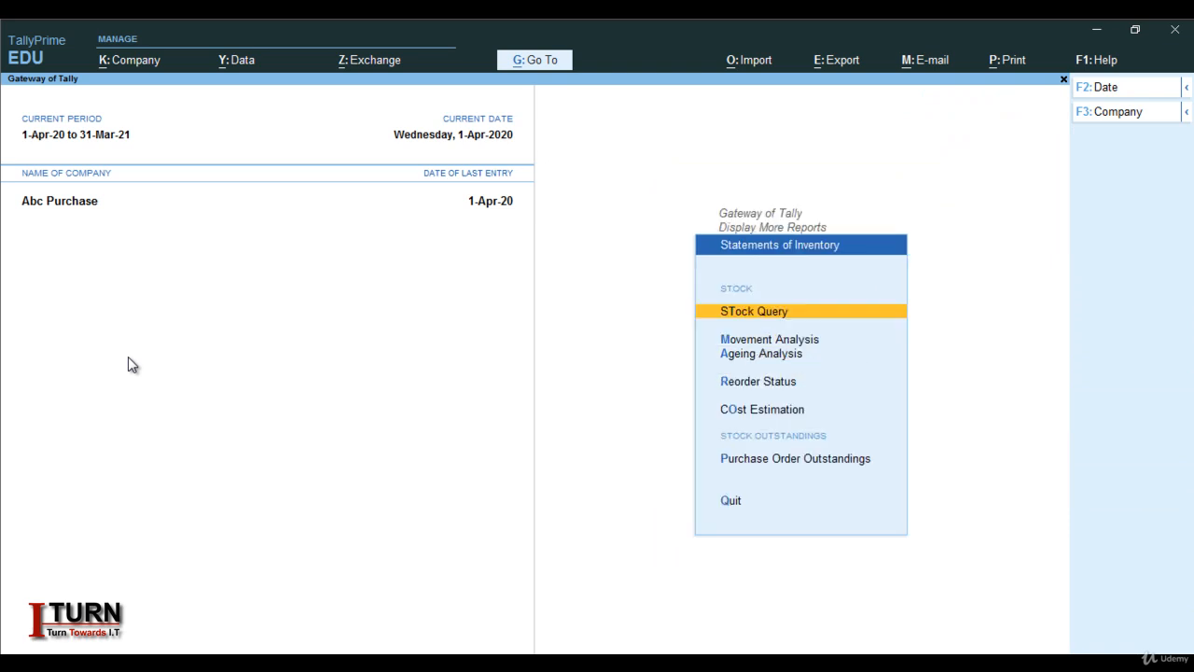
Open the Purchase Order Outstandings options in the Statements of Inventory.
key("Down")
key("Down")
key("Down")
key("Down")
key("Down")
key("Down")
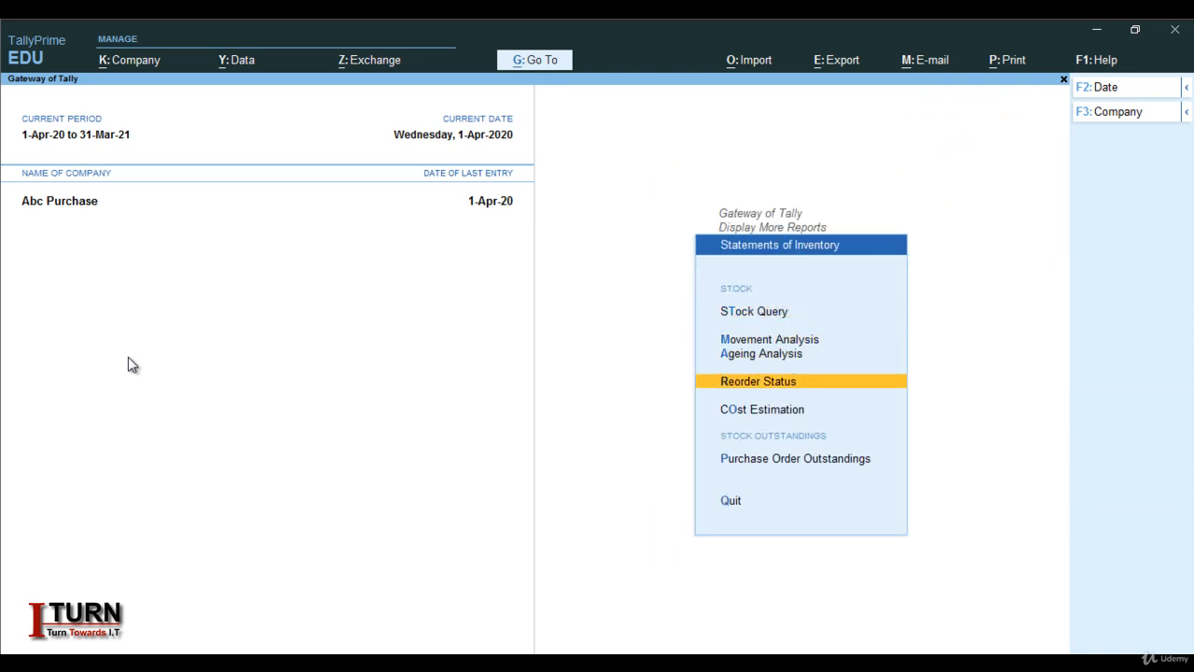
key("Up")
key("Return")
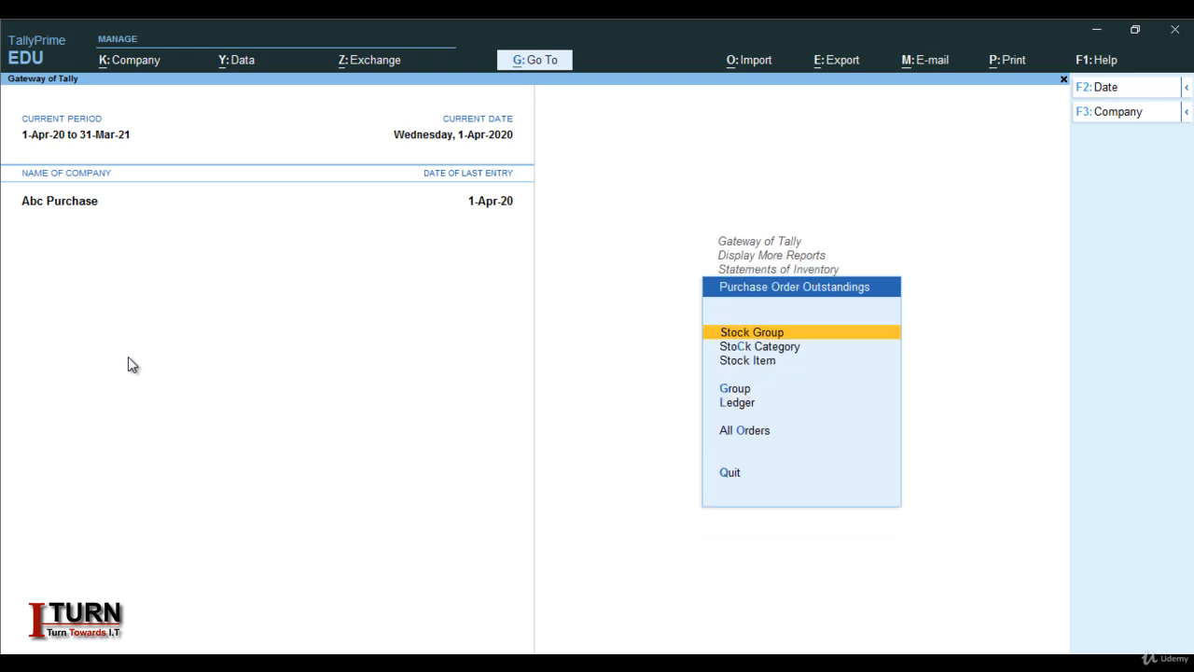
Display the outstanding purchase orders report for All Orders.
key("Down")
key("Down")
key("Down")
key("Down")
key("Down")
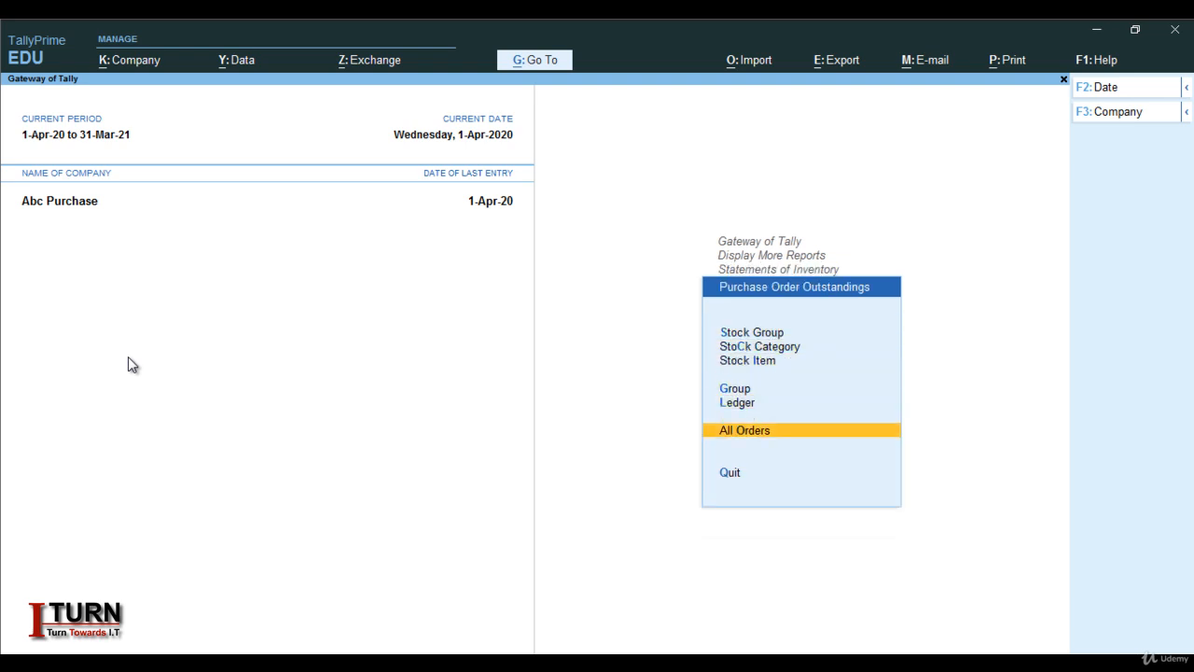
key("Return")
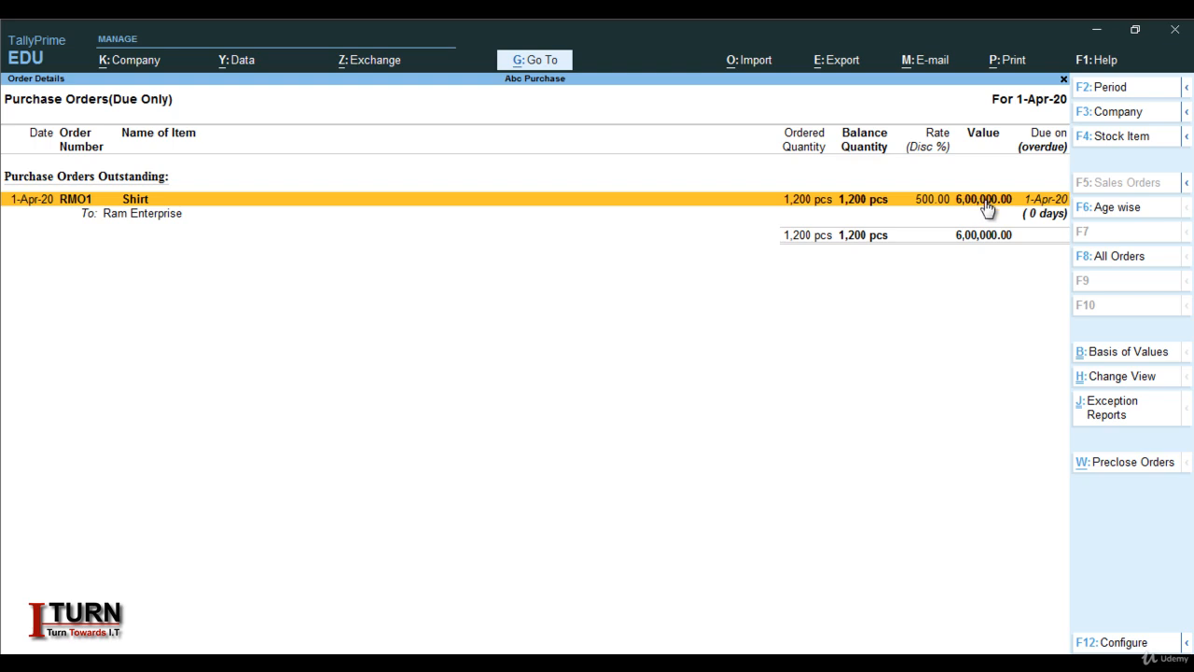
Preclose 100 pcs of the Shirt order RMO1, leave the reason blank, keep the closing date, and accept the pre-closure.
left_click(1110, 478)
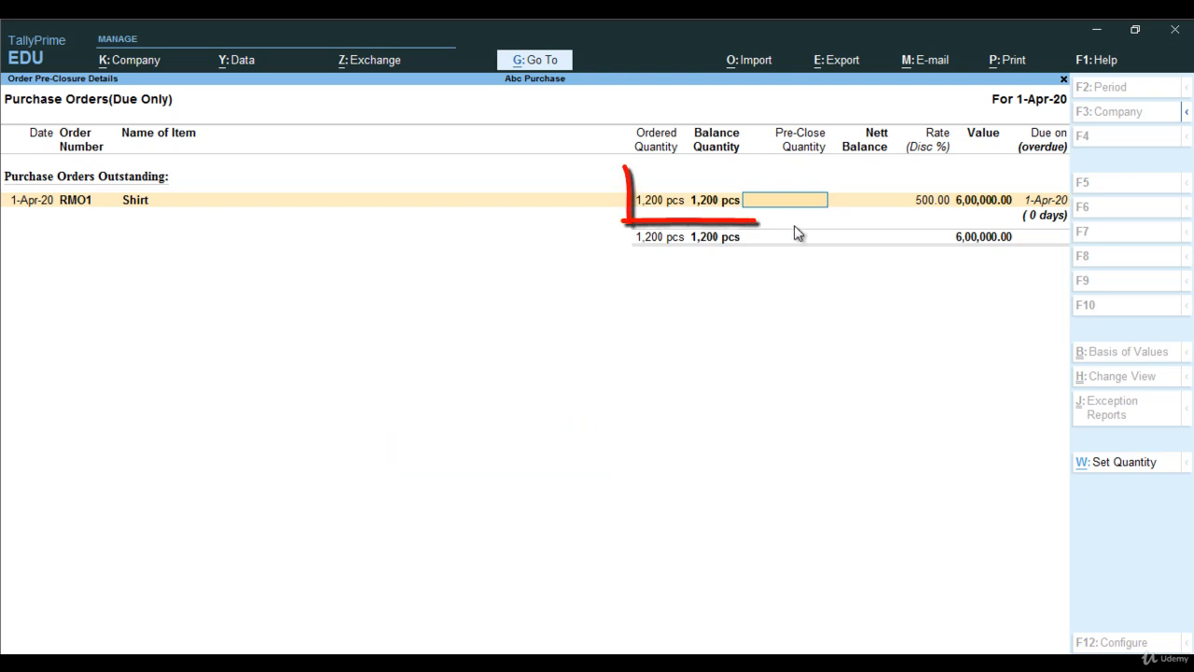
type("100")
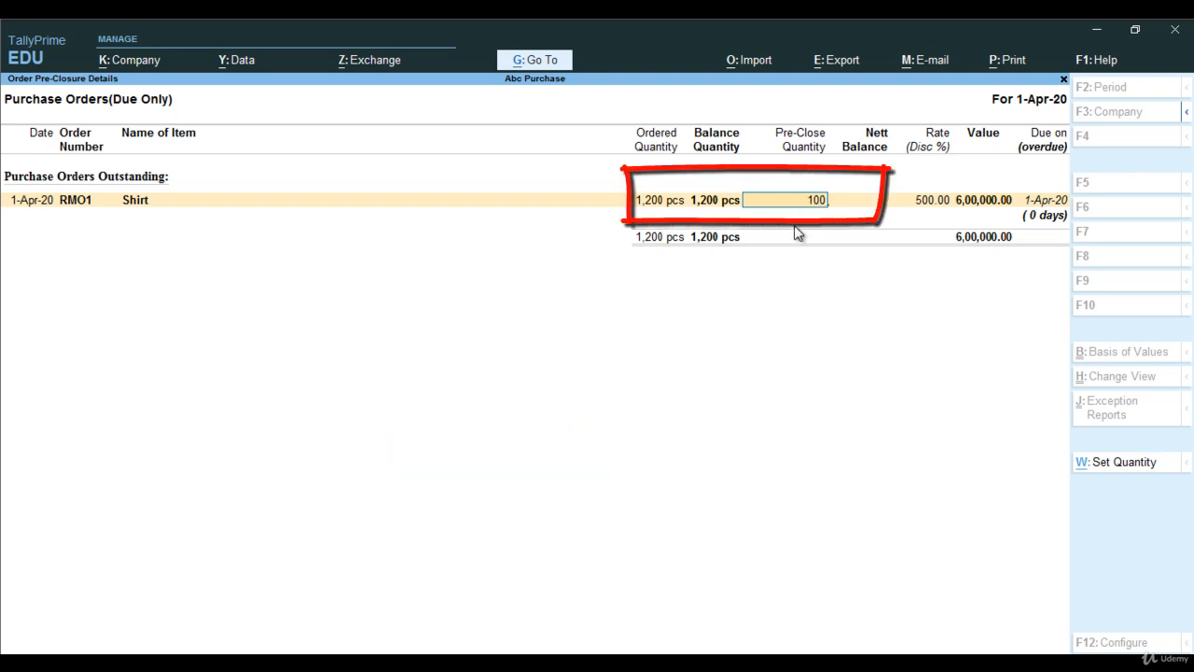
key("Return")
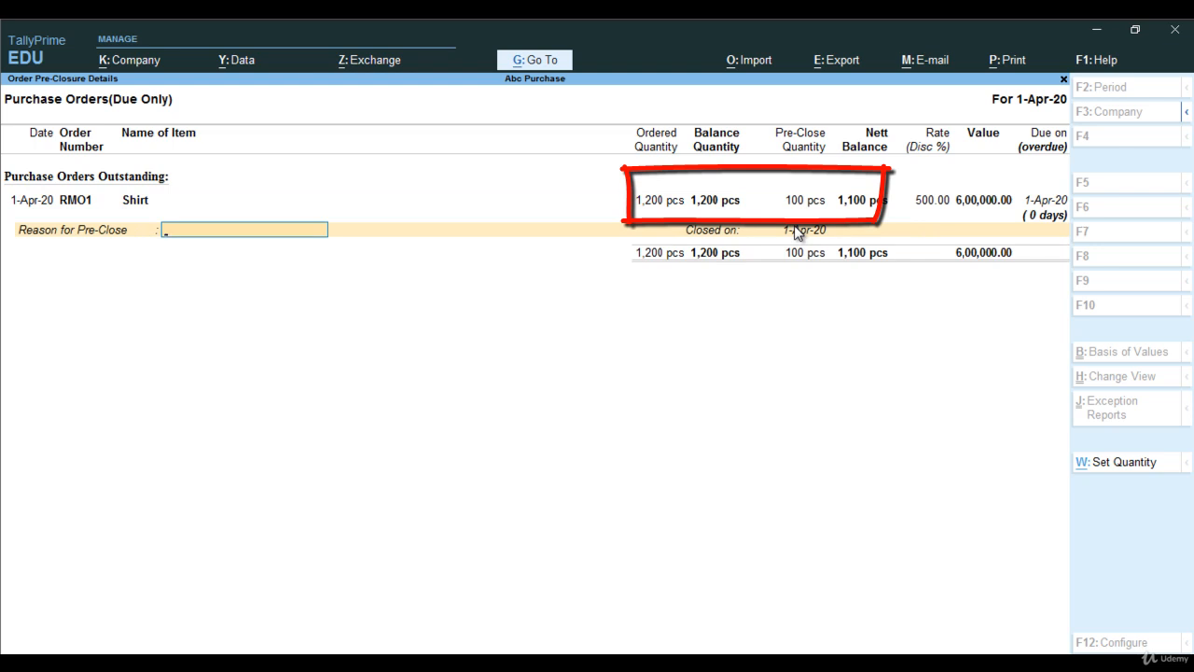
key("Return")
key("Return")
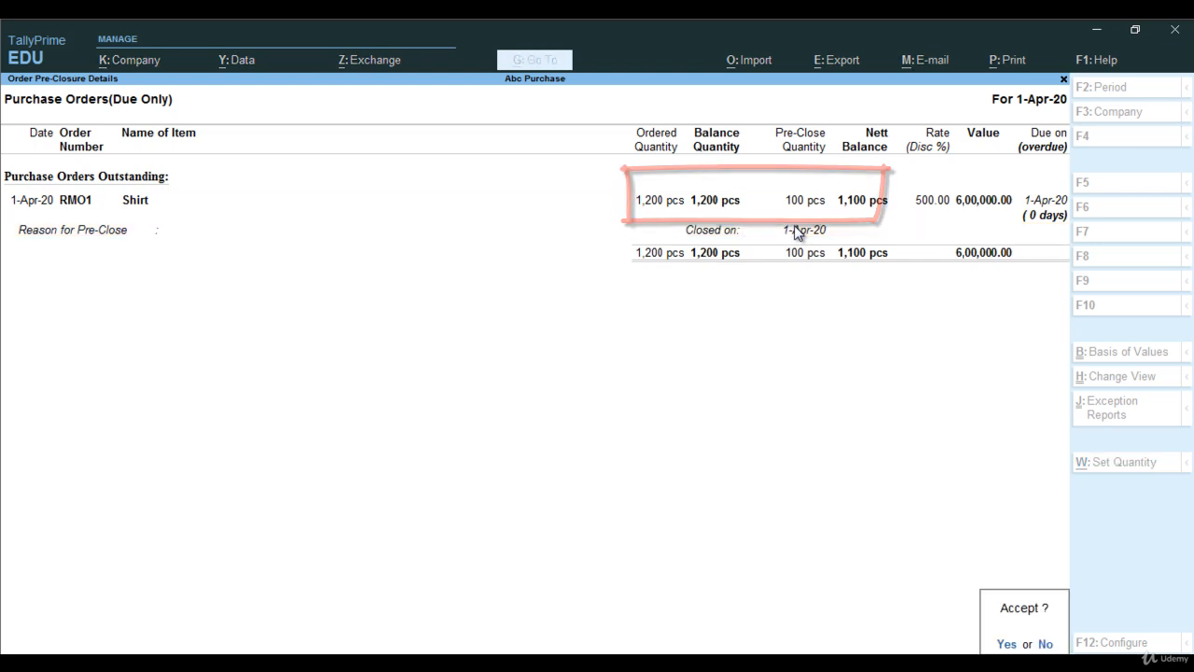
key("Return")
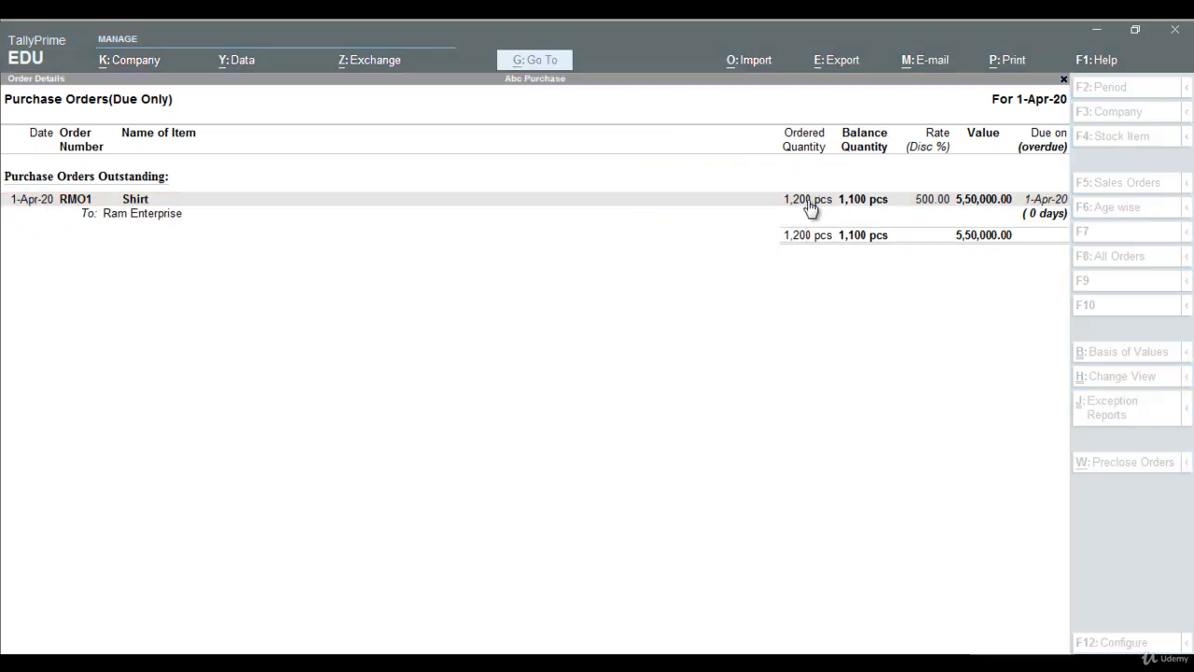